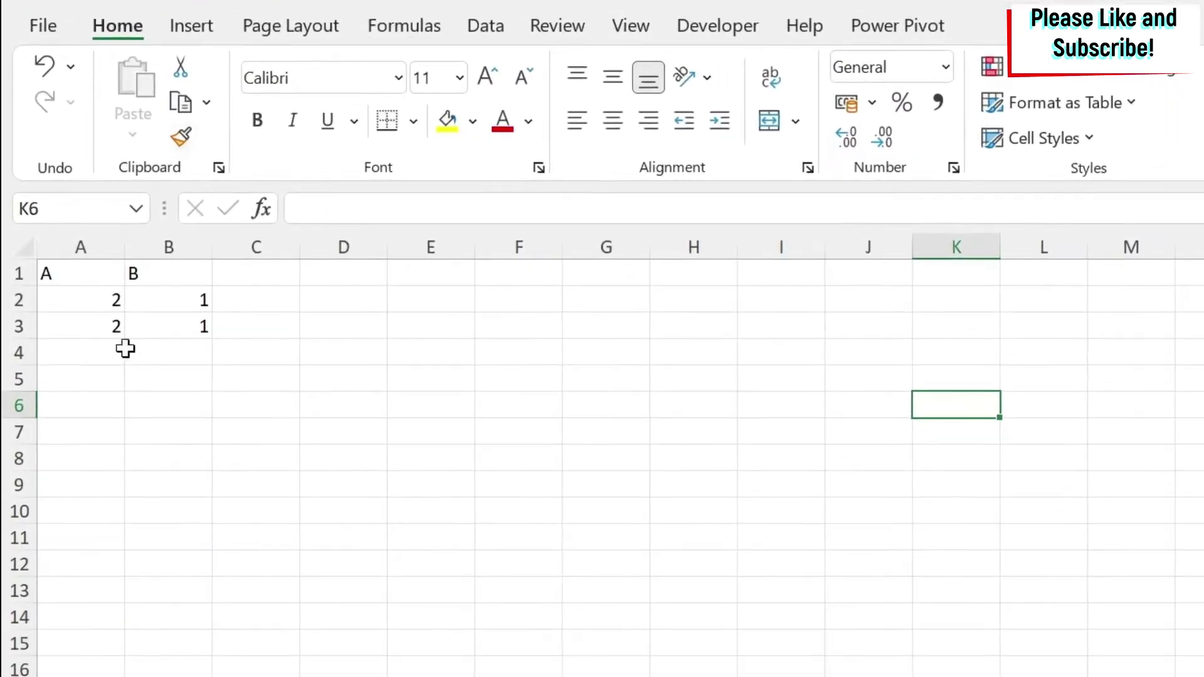
Apply the built-in Office theme to the workbook and select the A1:B3 table
click(290, 27)
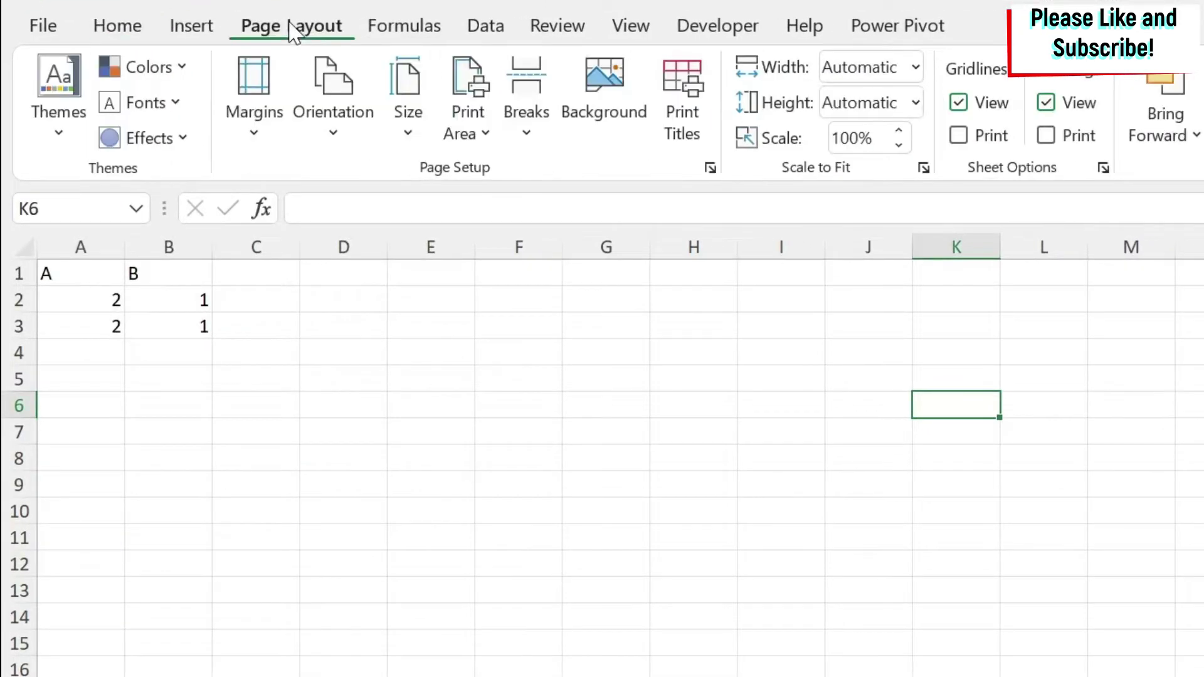
click(58, 94)
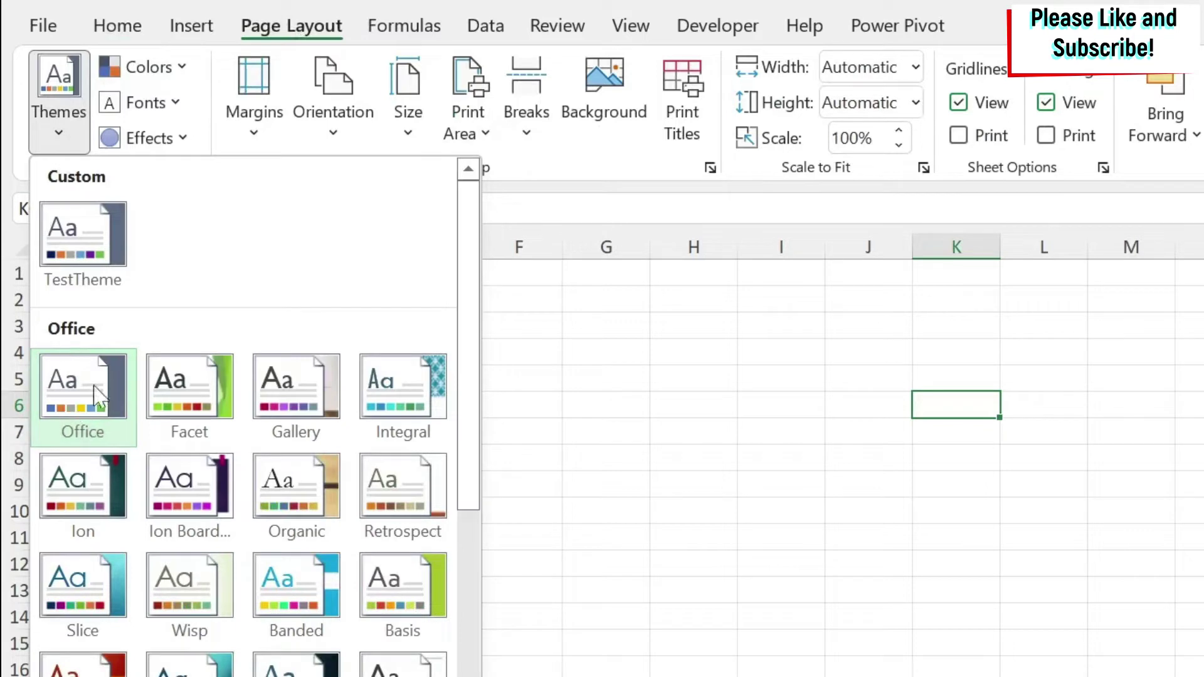
click(60, 407)
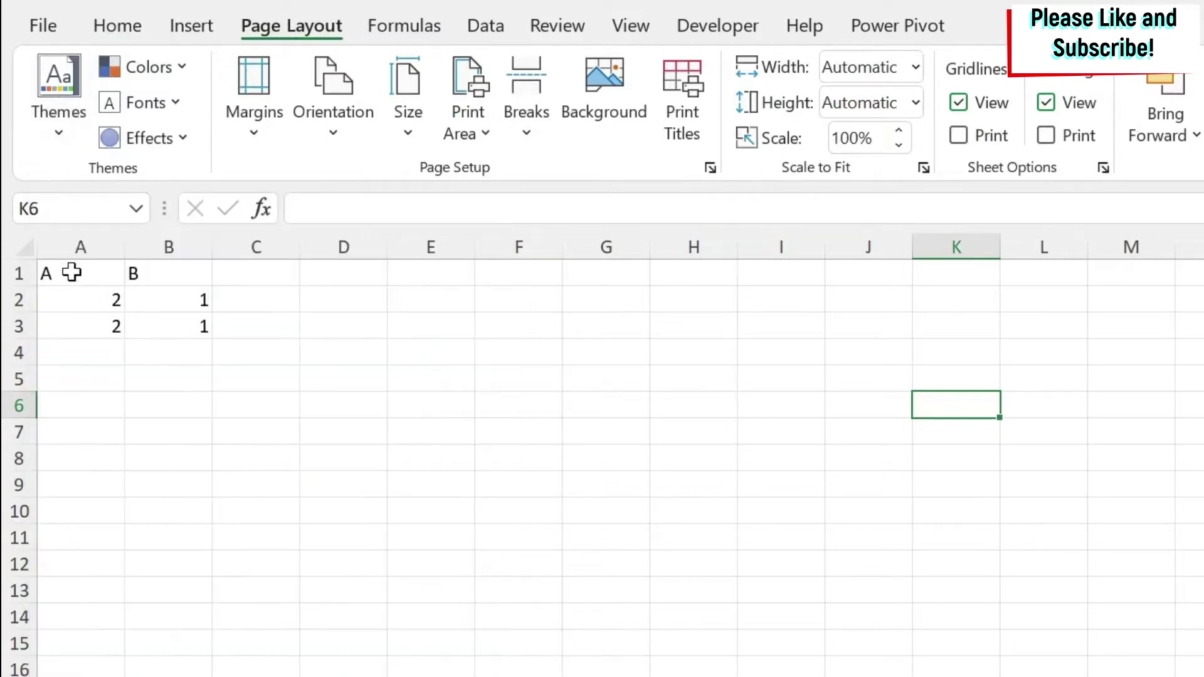
drag(74, 270, 179, 333)
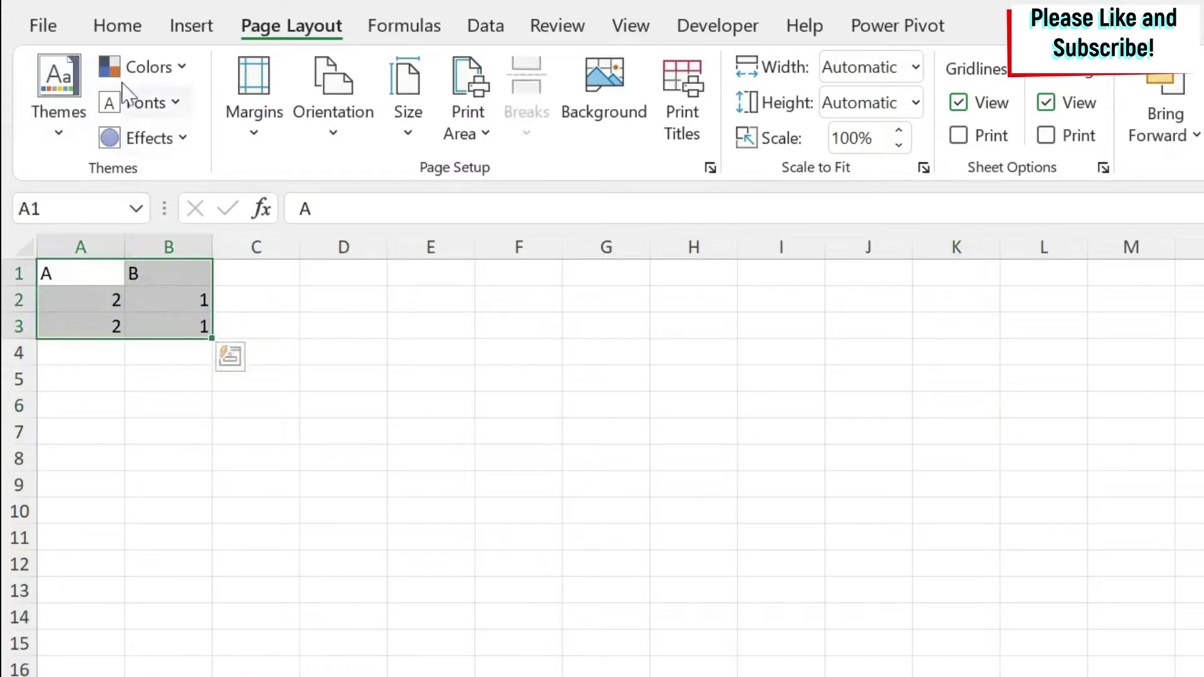
click(182, 26)
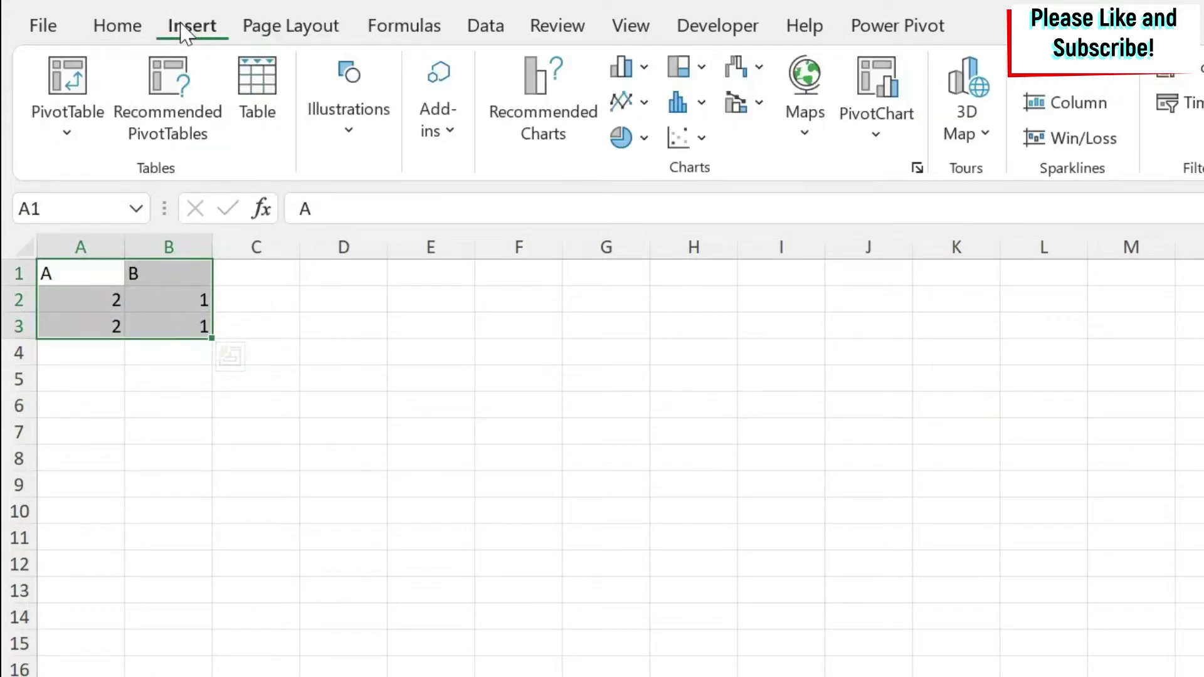
Insert a 2-D clustered column chart of A1:B3, then deselect it by clicking D7
click(627, 66)
click(658, 198)
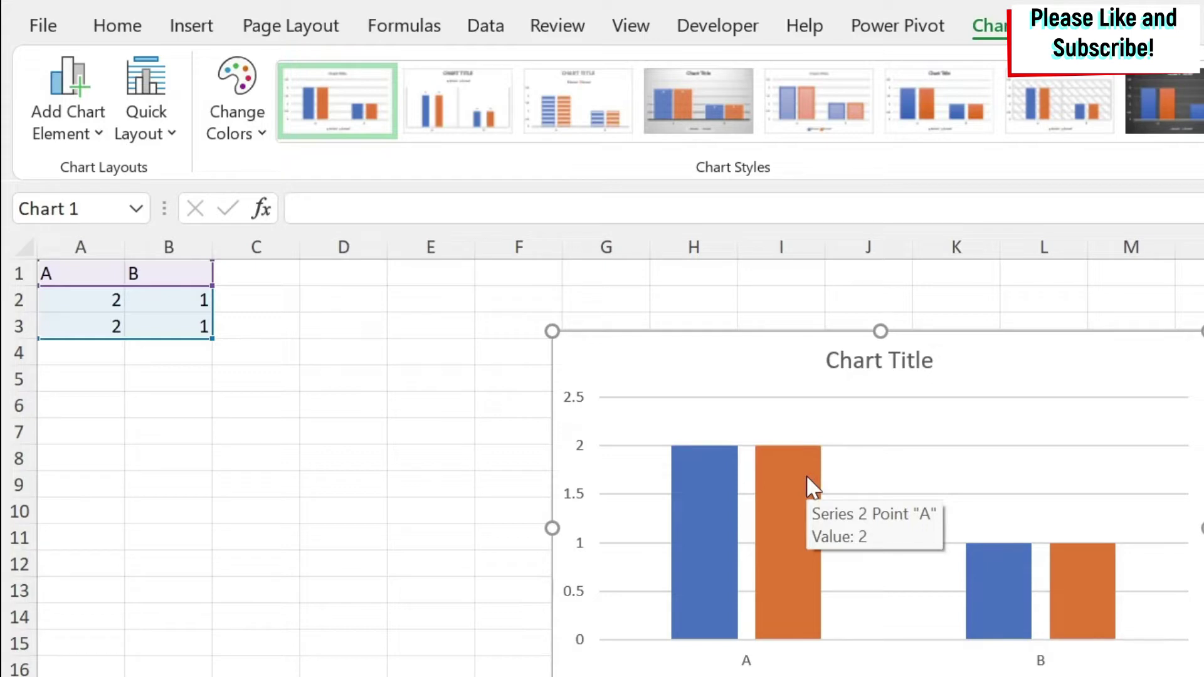
click(305, 431)
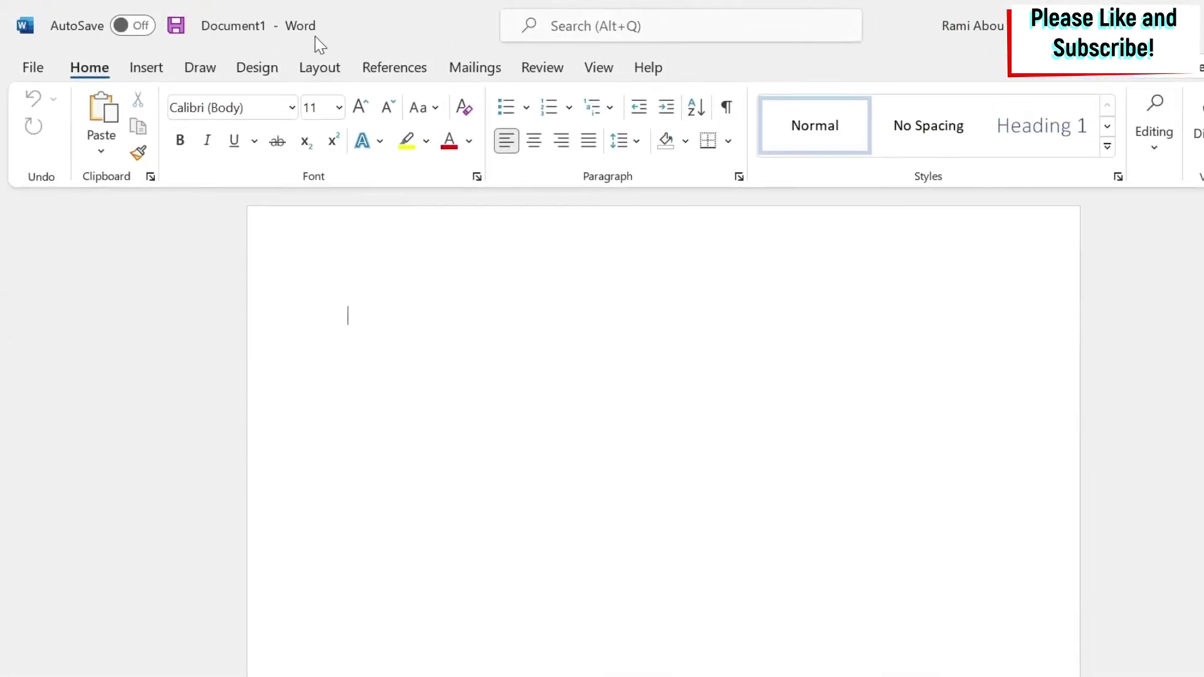
click(256, 67)
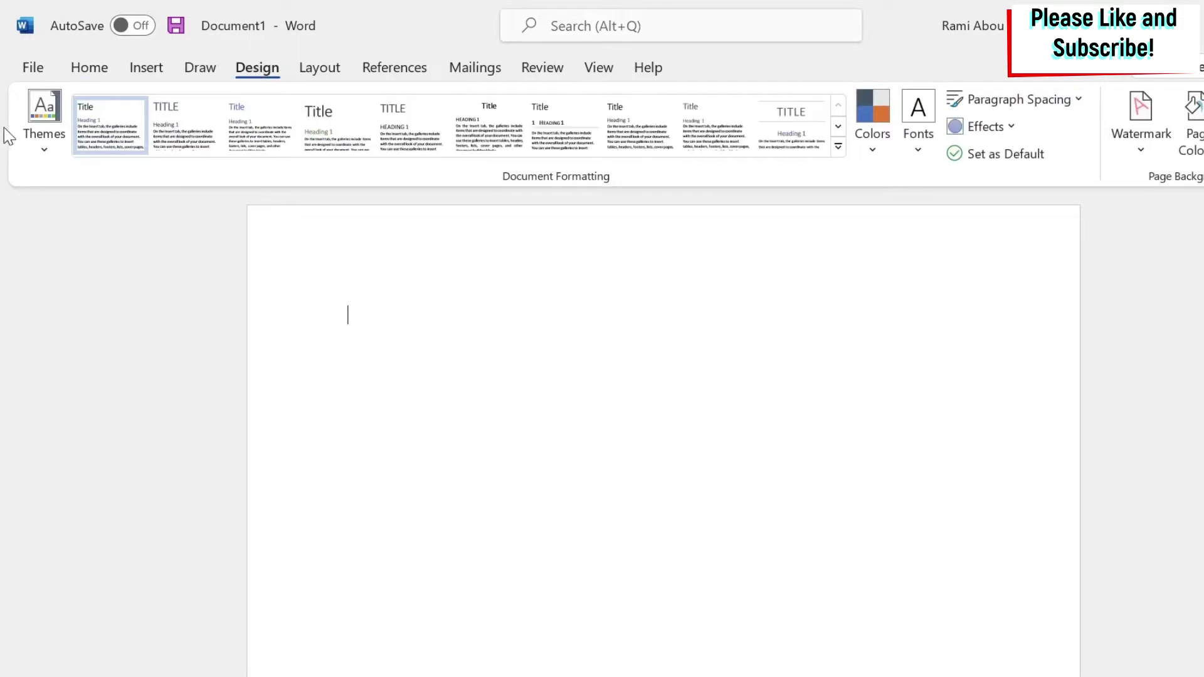
click(42, 125)
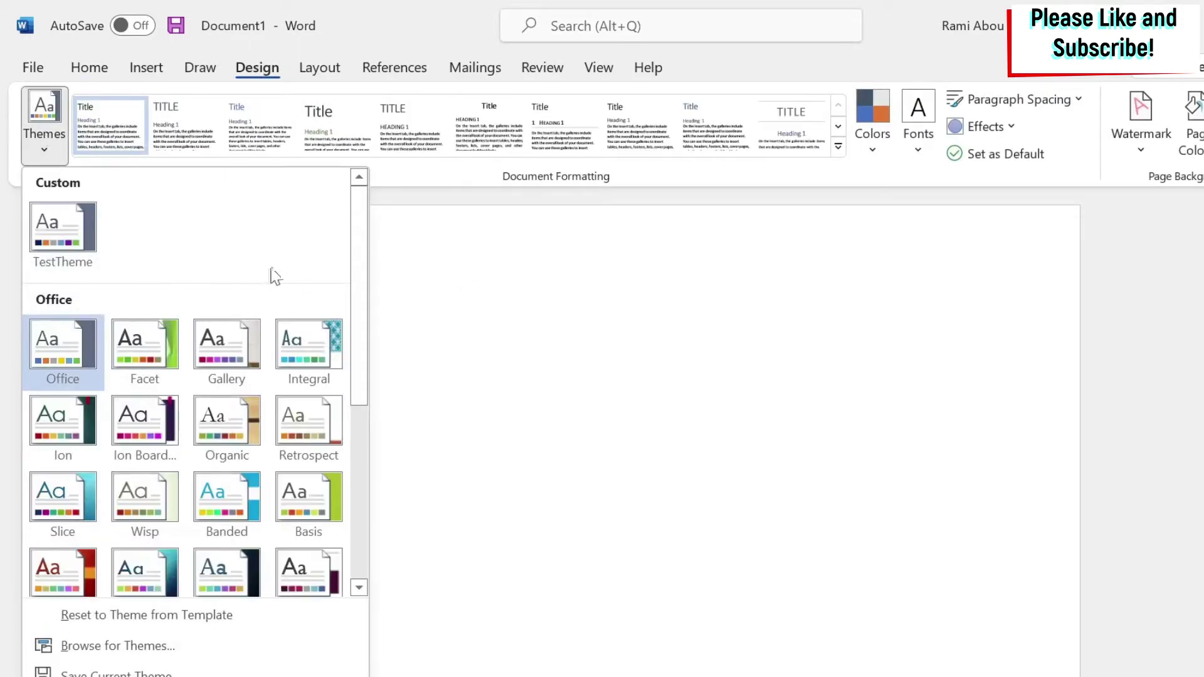
click(573, 279)
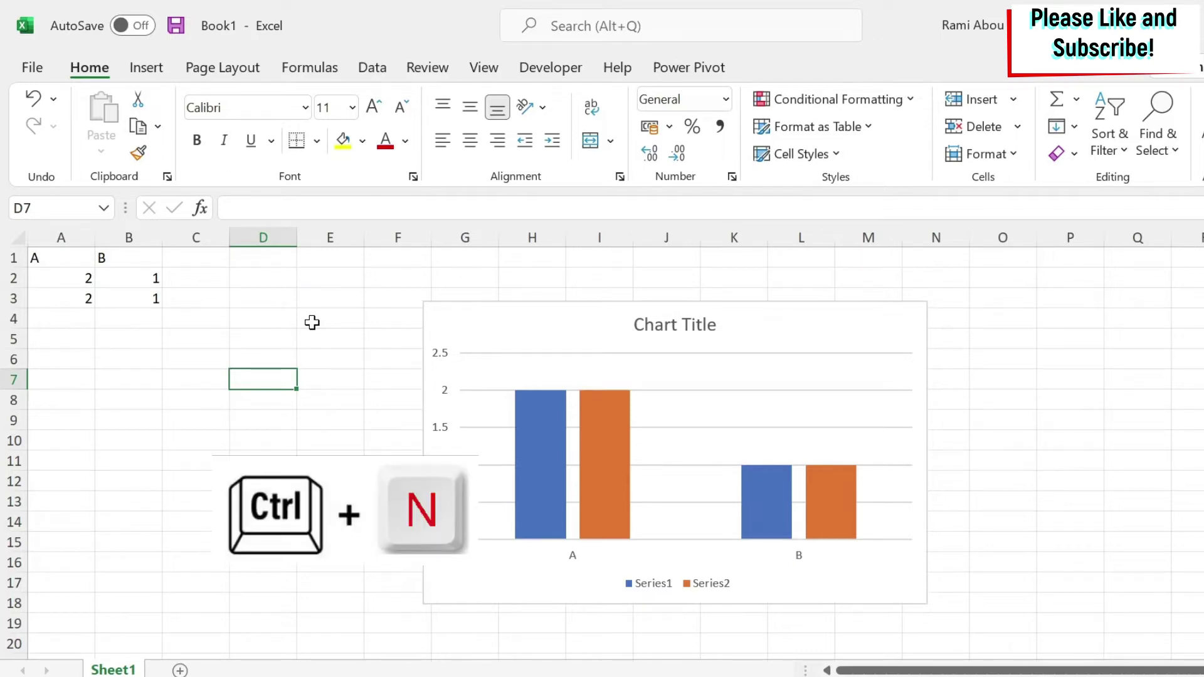
Start a new blank workbook, Book2, and begin a custom theme colour set named Custom 3
key(ctrl+n)
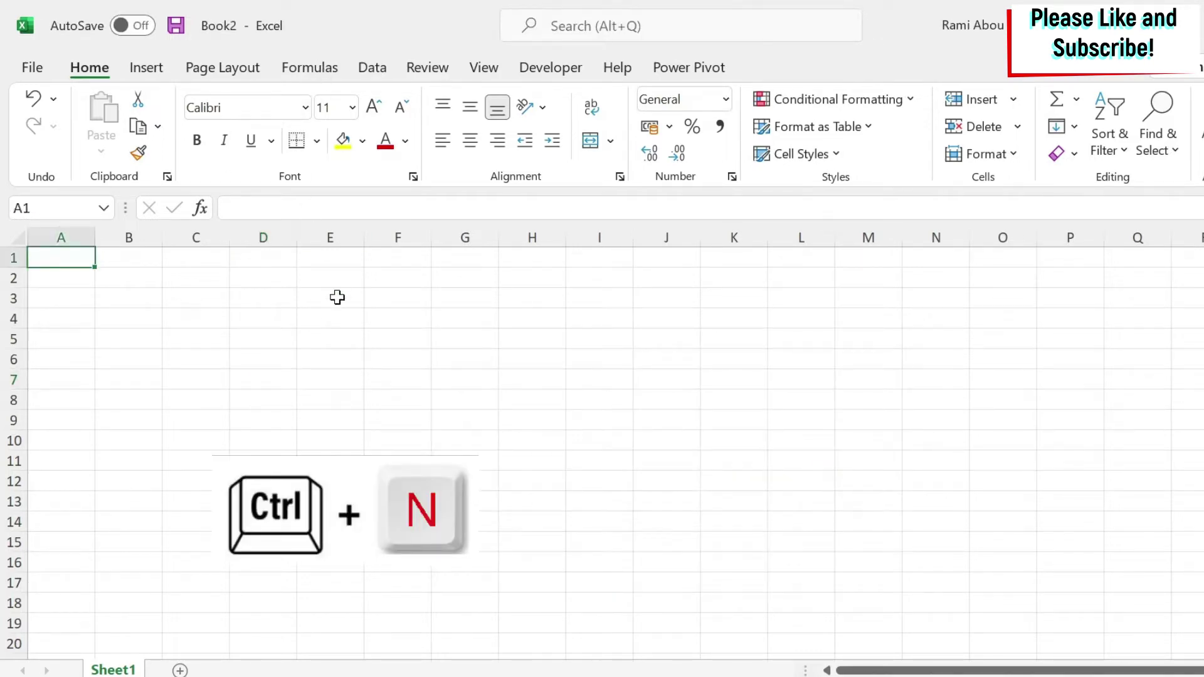
click(227, 67)
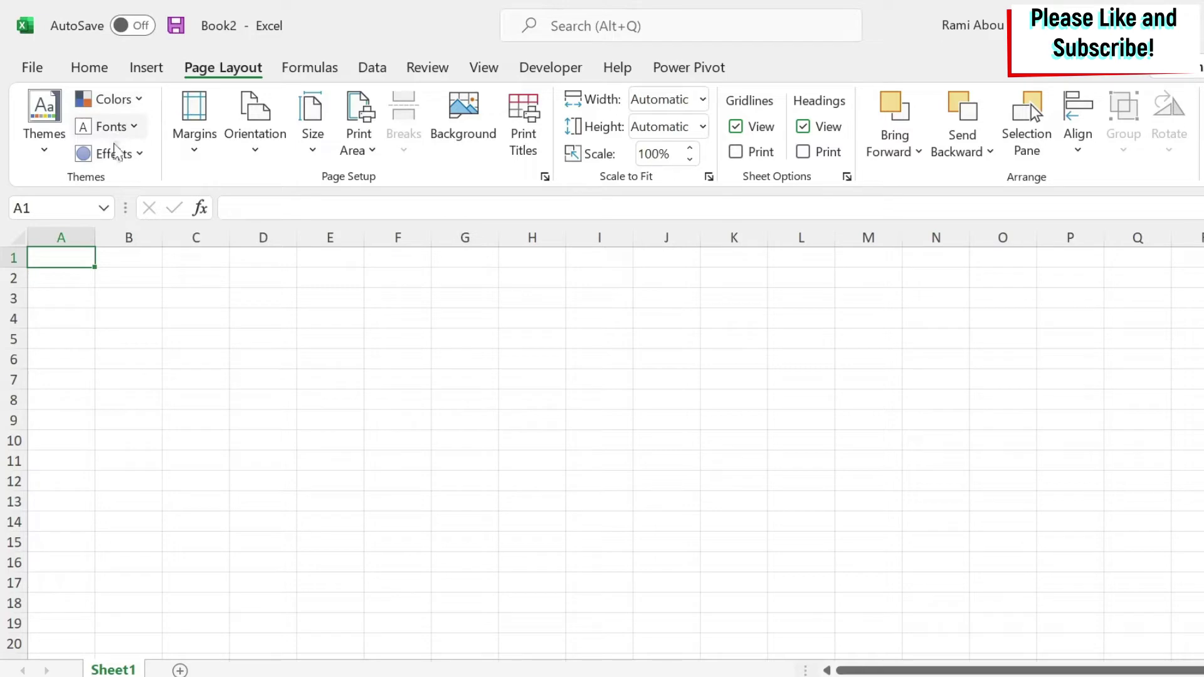
click(132, 104)
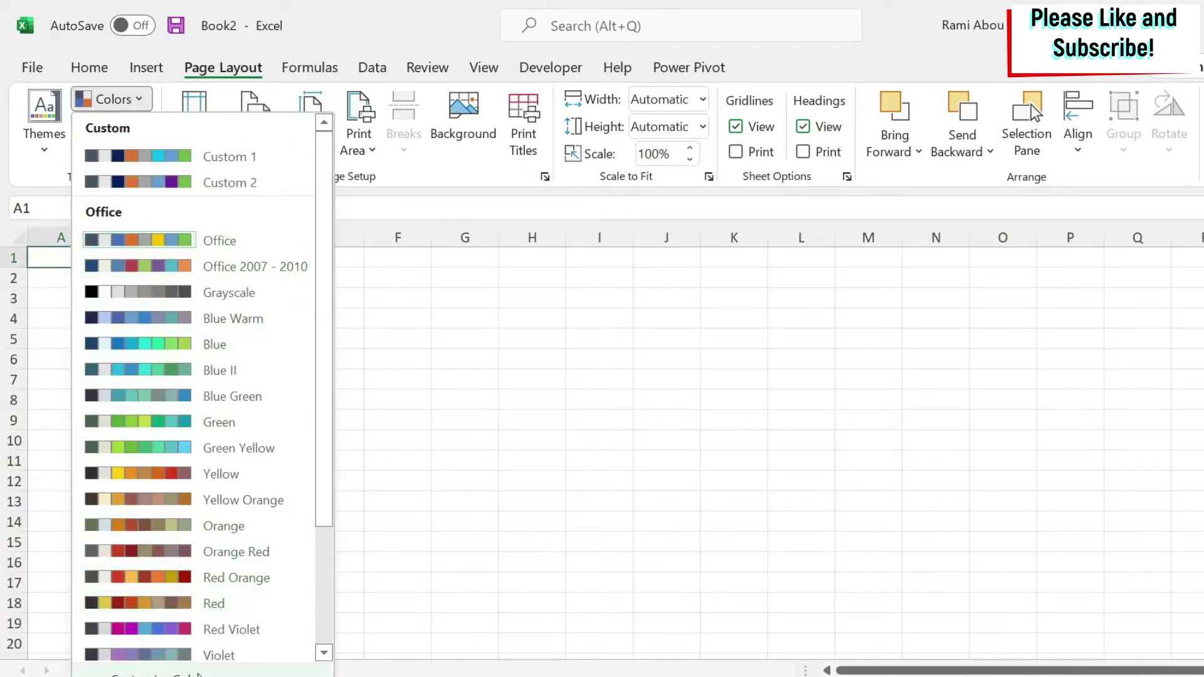
click(150, 672)
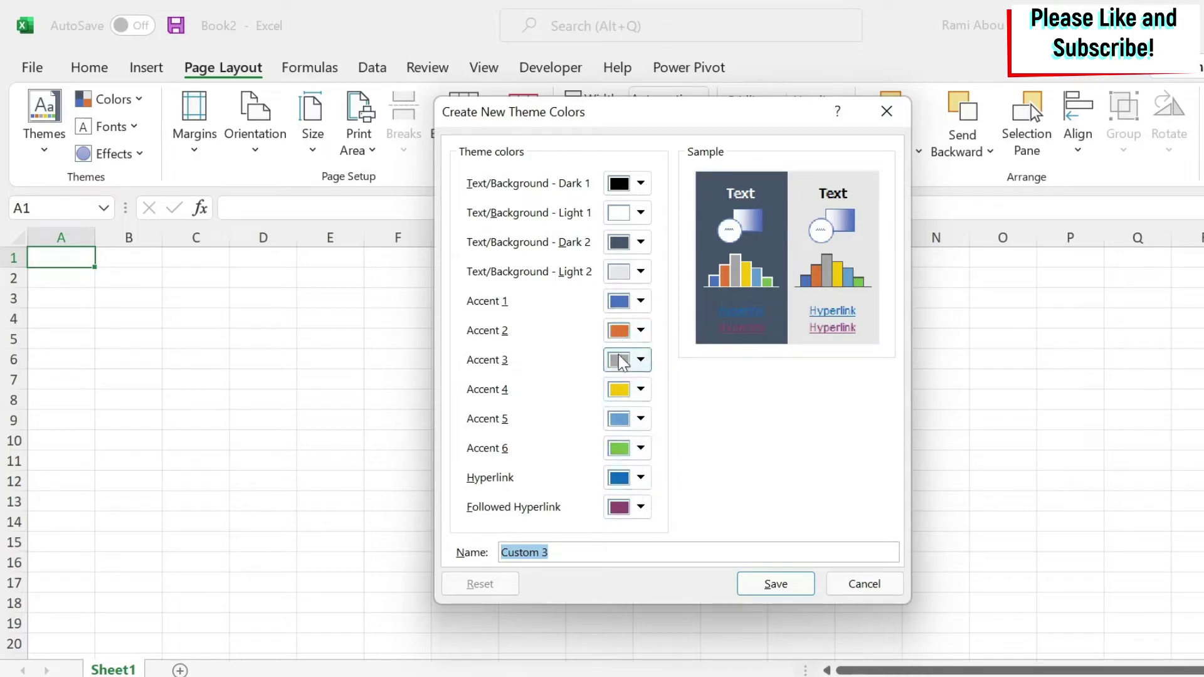
Set Accent 1 to dark navy, Accent 4 to light blue and Accent 5 to purple
click(640, 302)
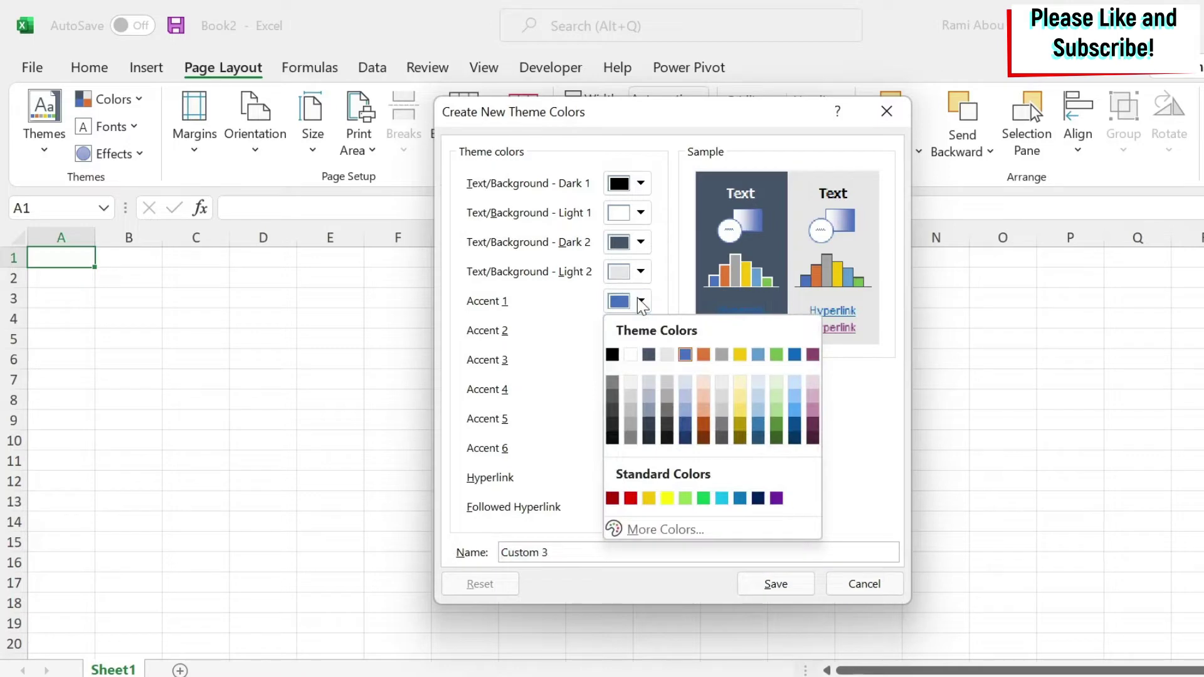
click(758, 499)
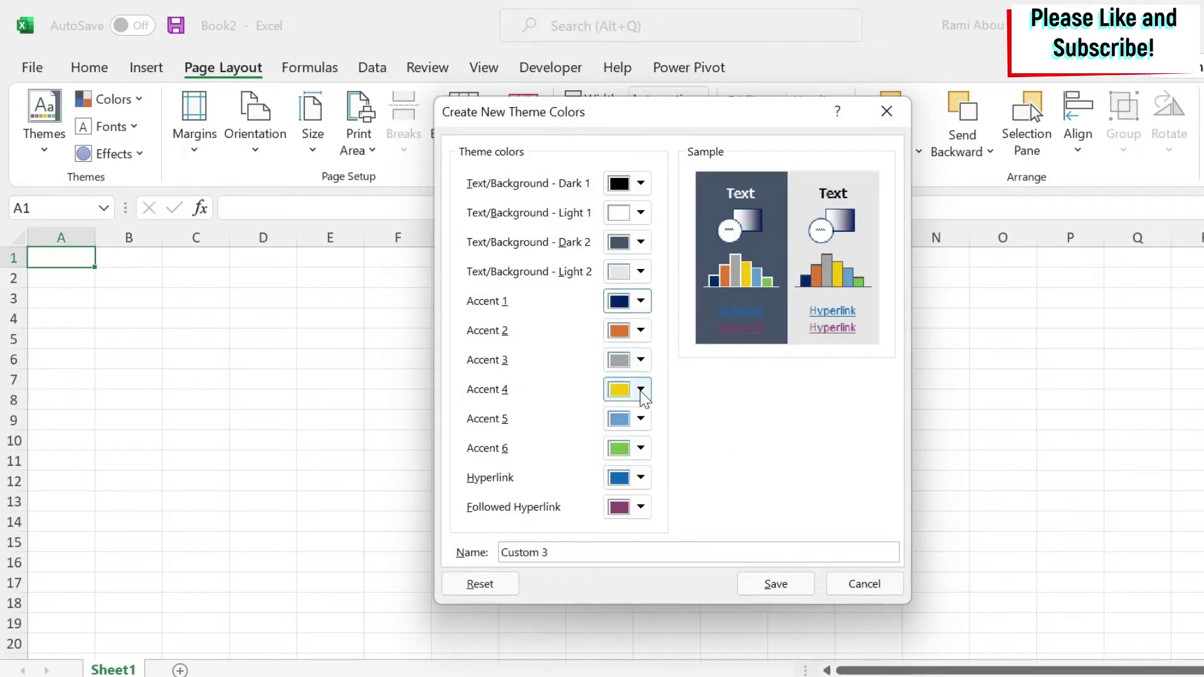
click(641, 389)
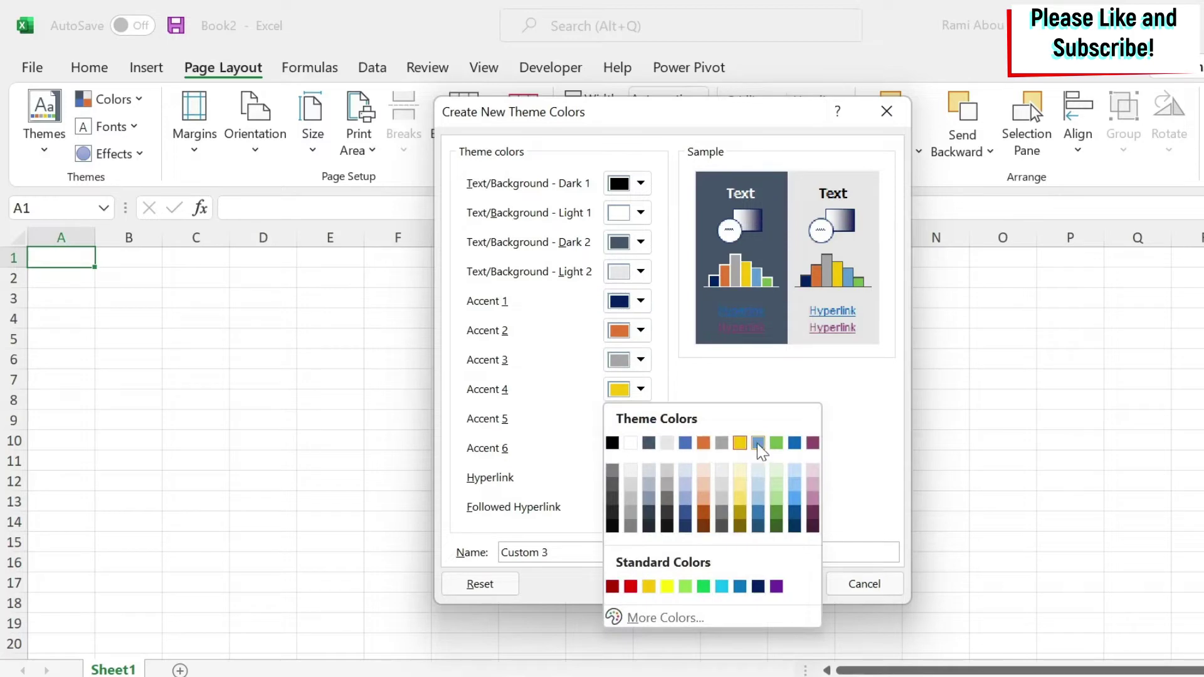
click(759, 443)
click(641, 419)
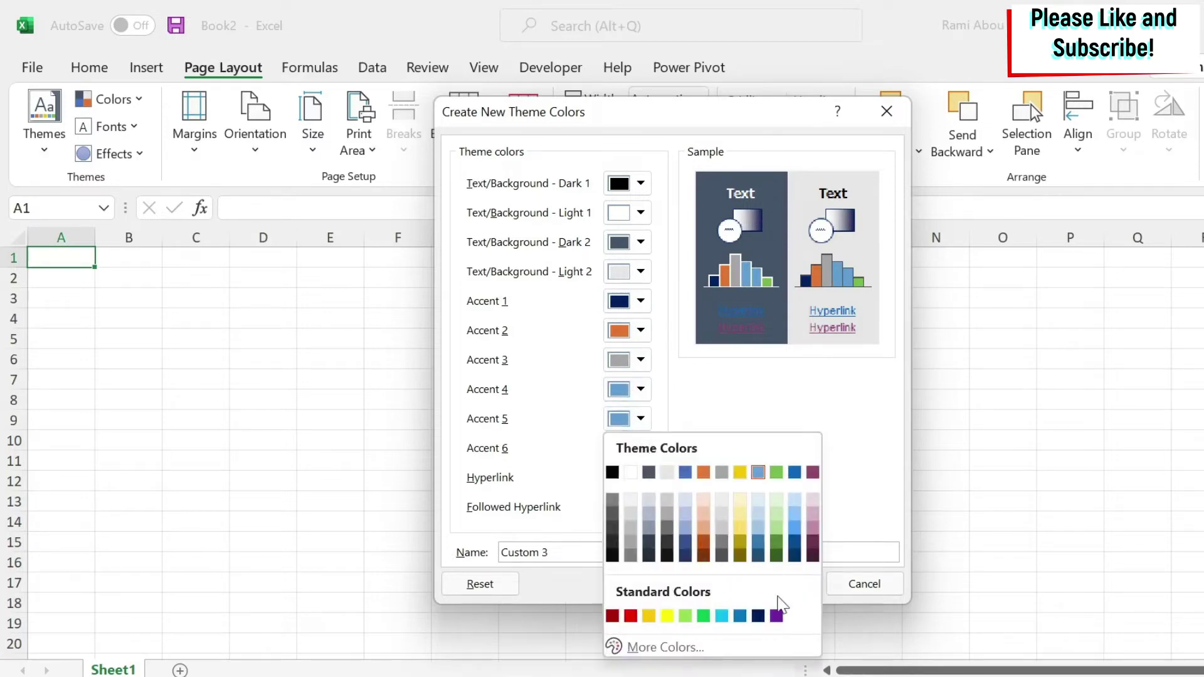
click(776, 616)
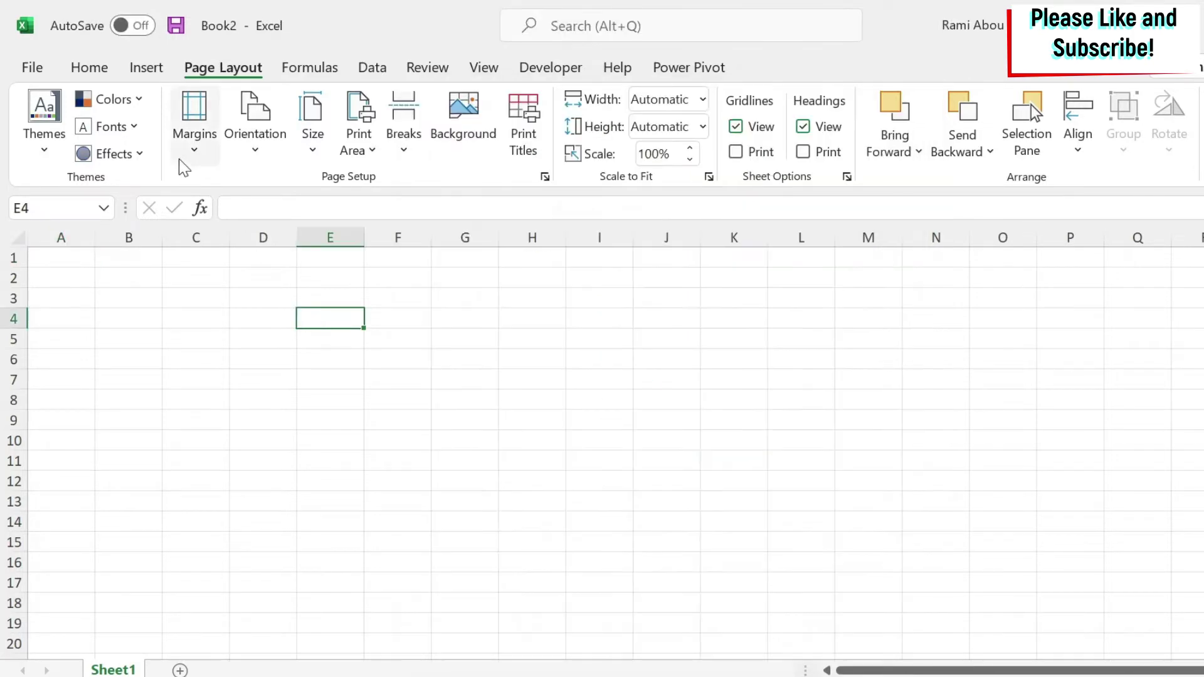
click(120, 129)
Save the current theme over TestTheme.thmx, confirming the replacement
click(121, 129)
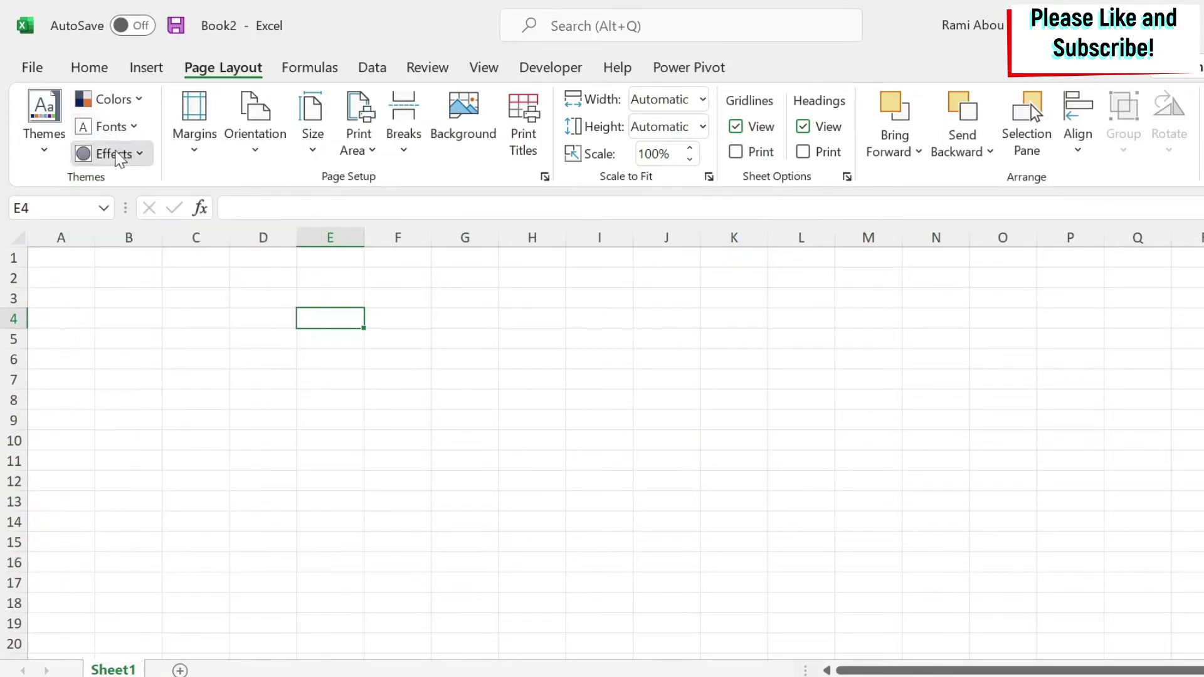
click(121, 154)
click(120, 155)
click(44, 119)
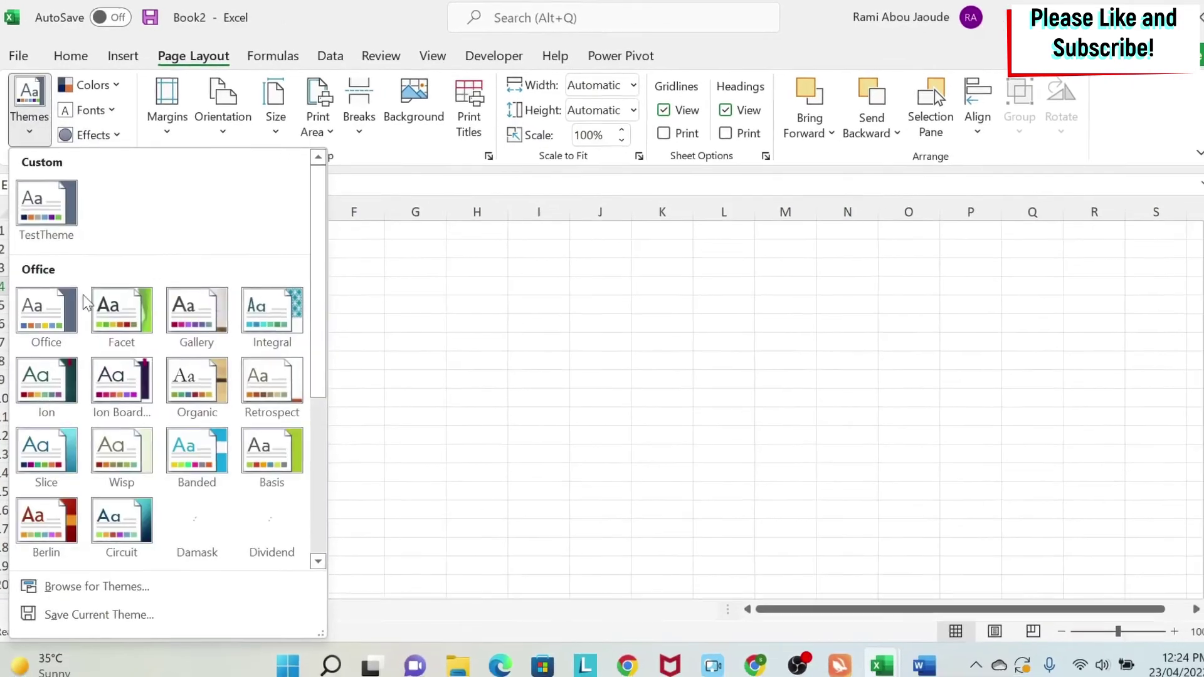
click(118, 621)
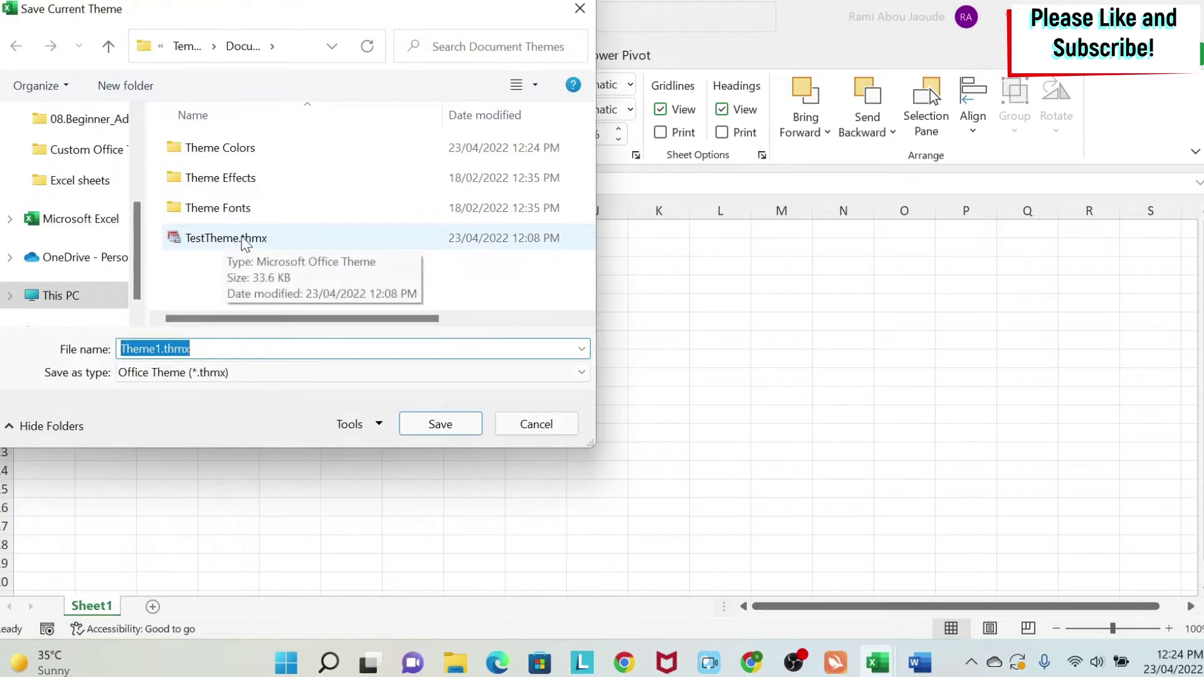
click(228, 242)
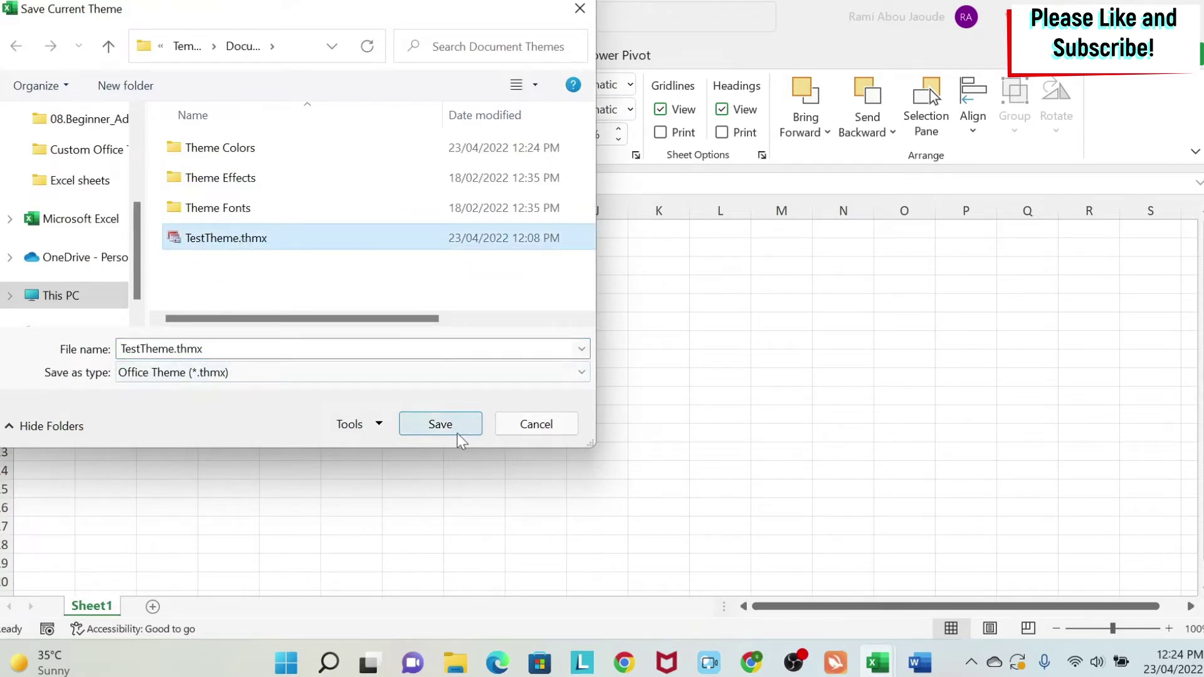
click(441, 424)
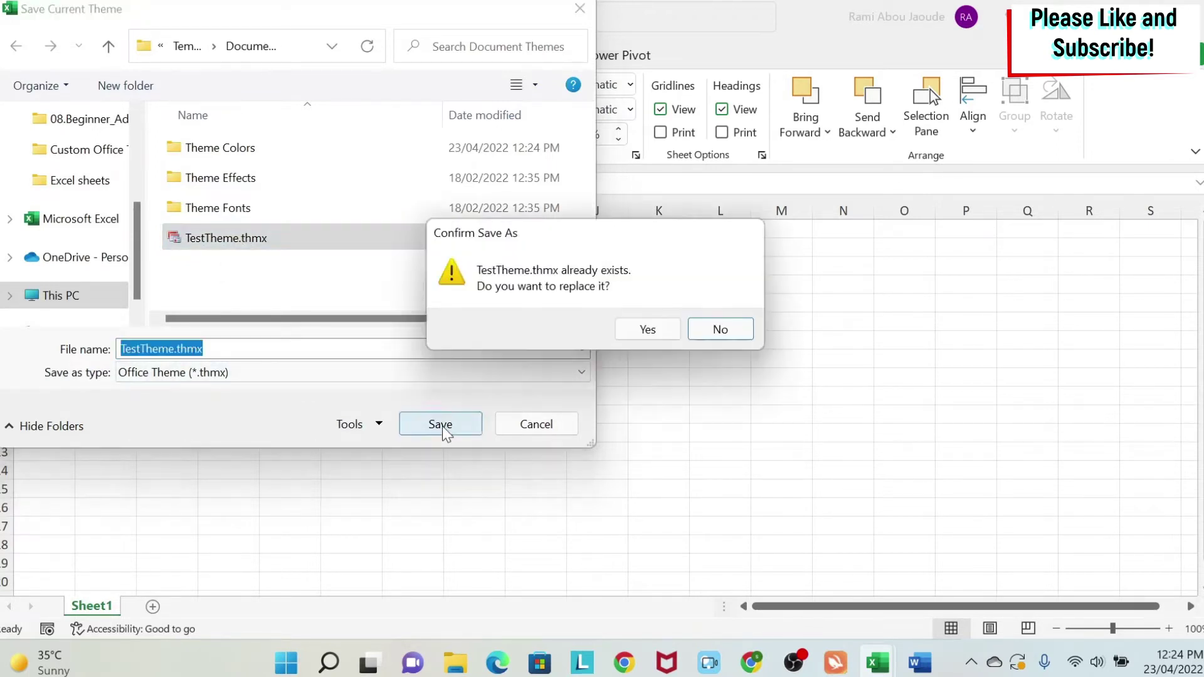
click(646, 330)
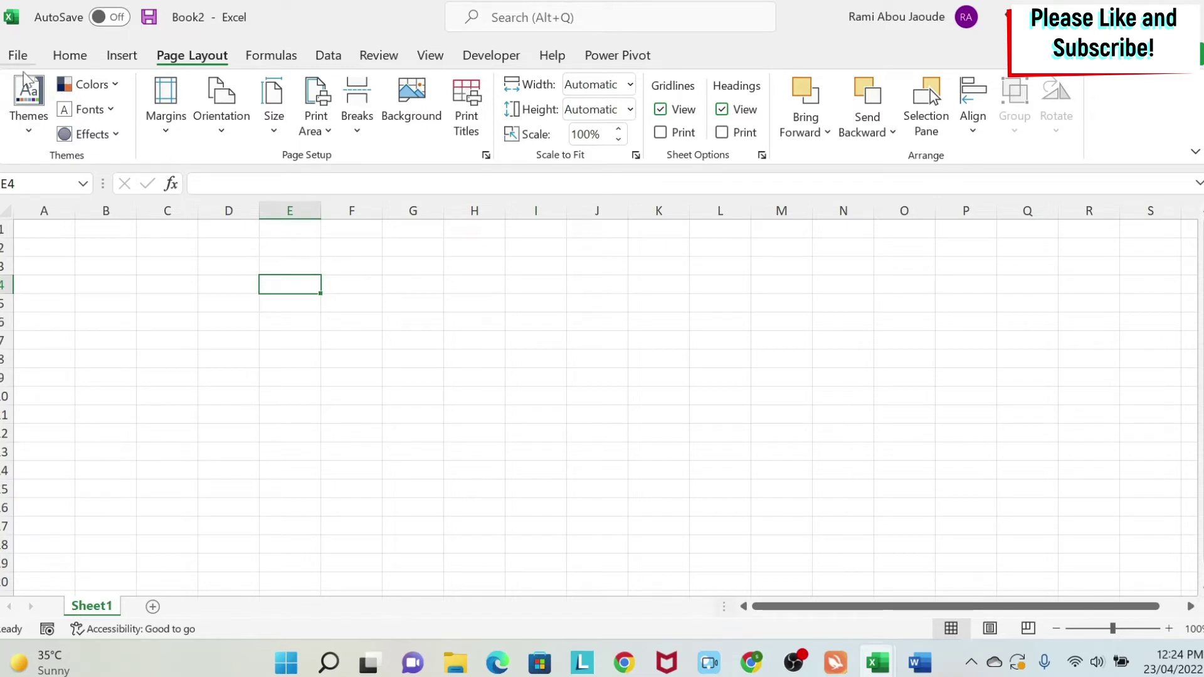
click(29, 101)
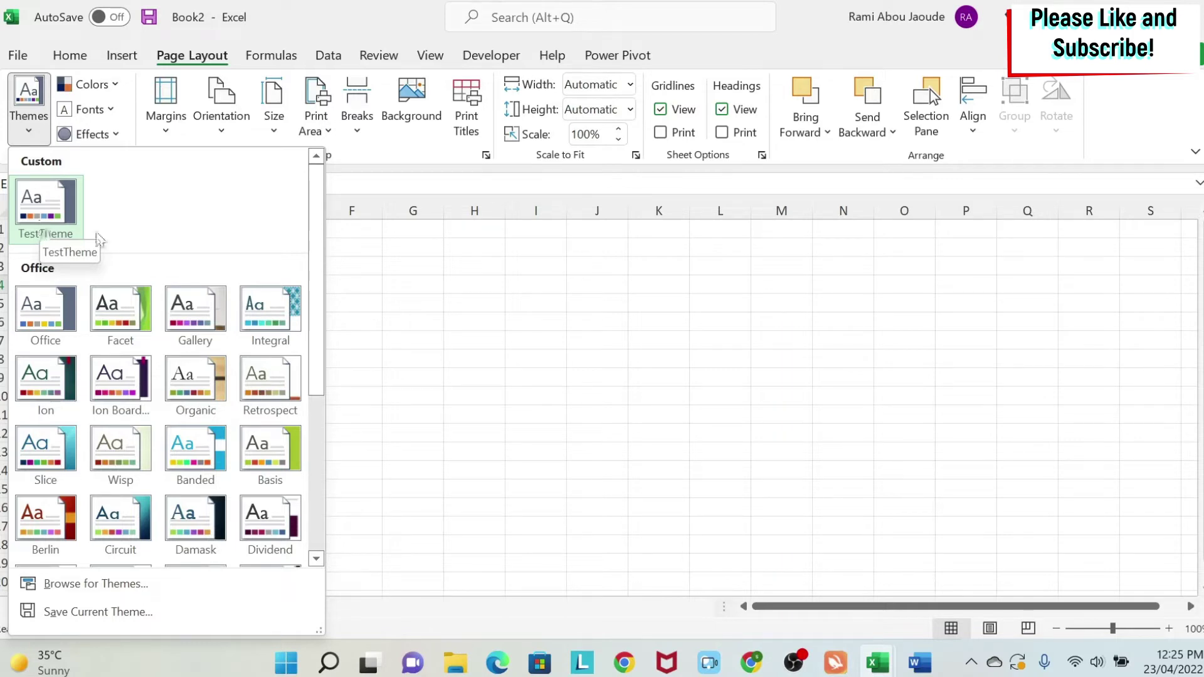
Apply the custom TestTheme to Book2 and go to the File backstage
click(39, 221)
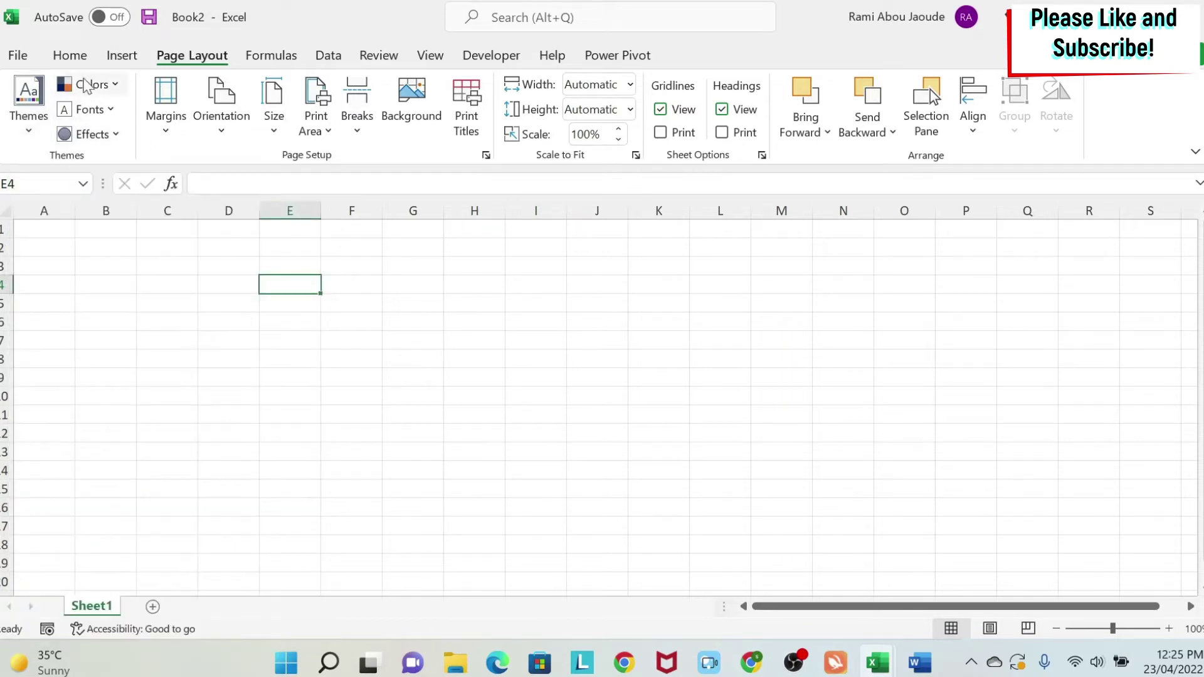
click(22, 56)
List the Export > Change File Type formats and choose Template (*.xltx)
click(58, 429)
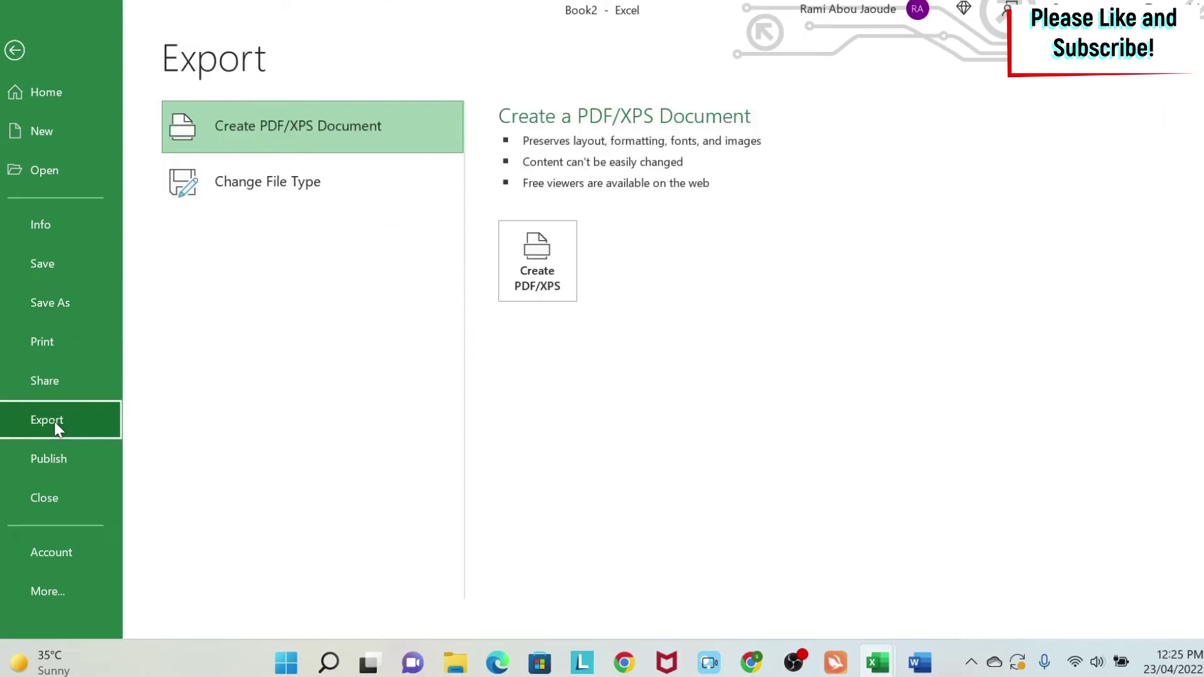
click(253, 183)
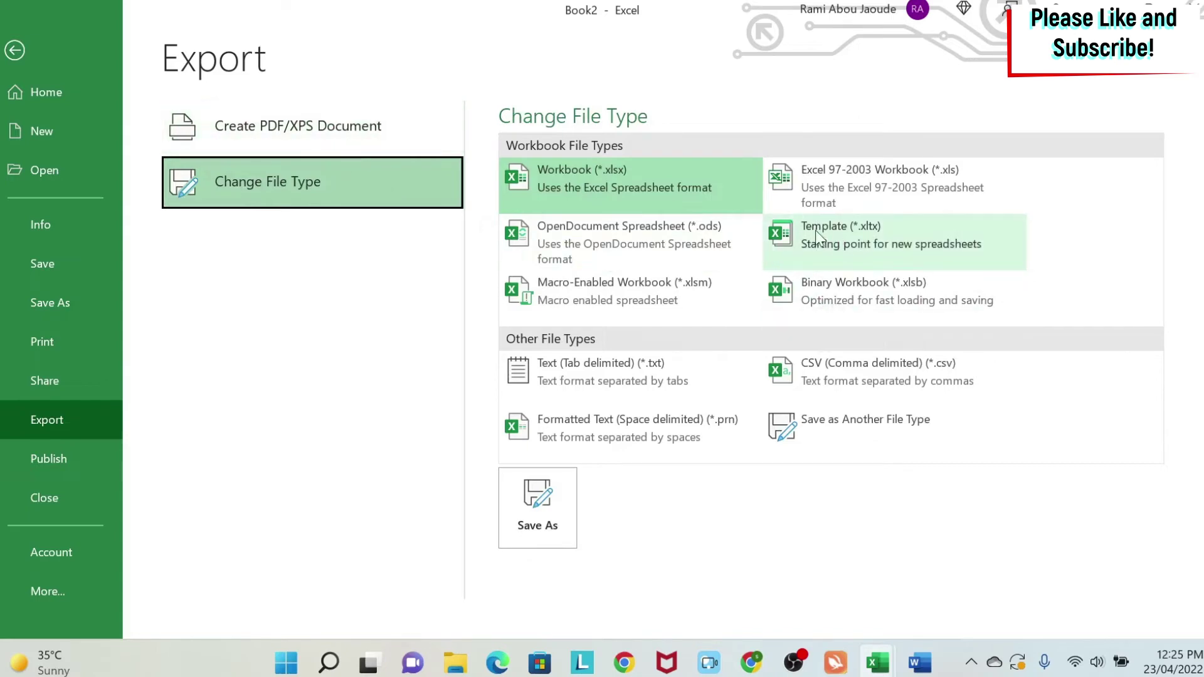
click(863, 228)
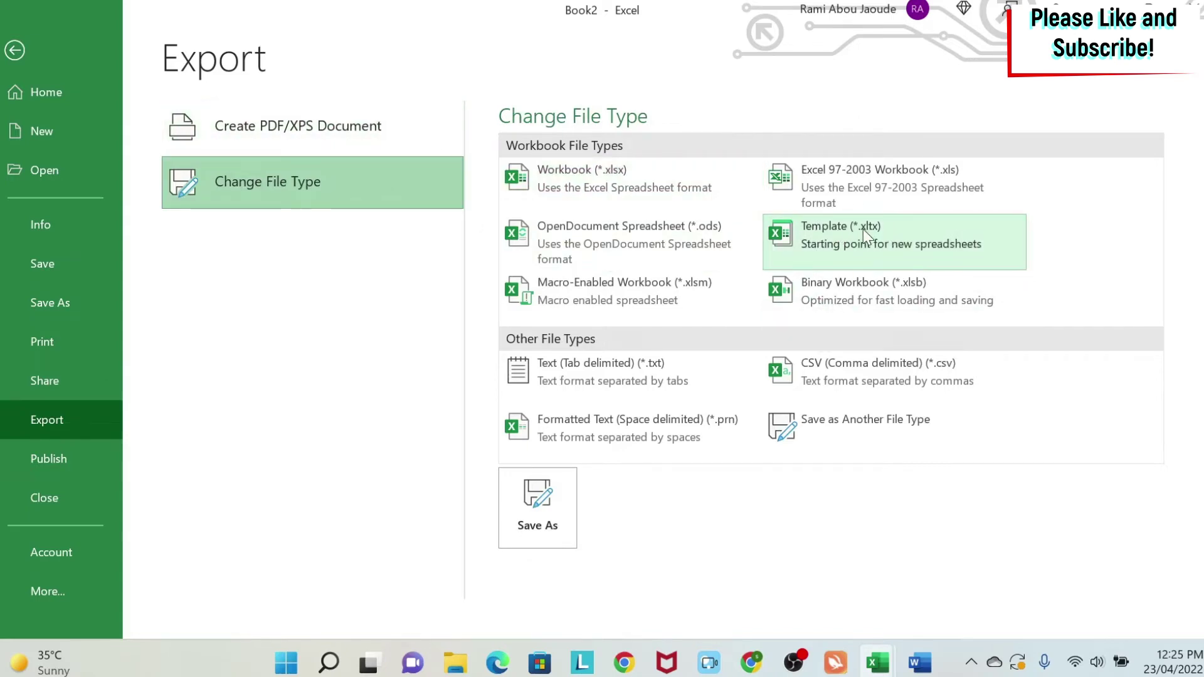
Start saving as a template and browse to Documents > Custom Office Templates
double_click(863, 228)
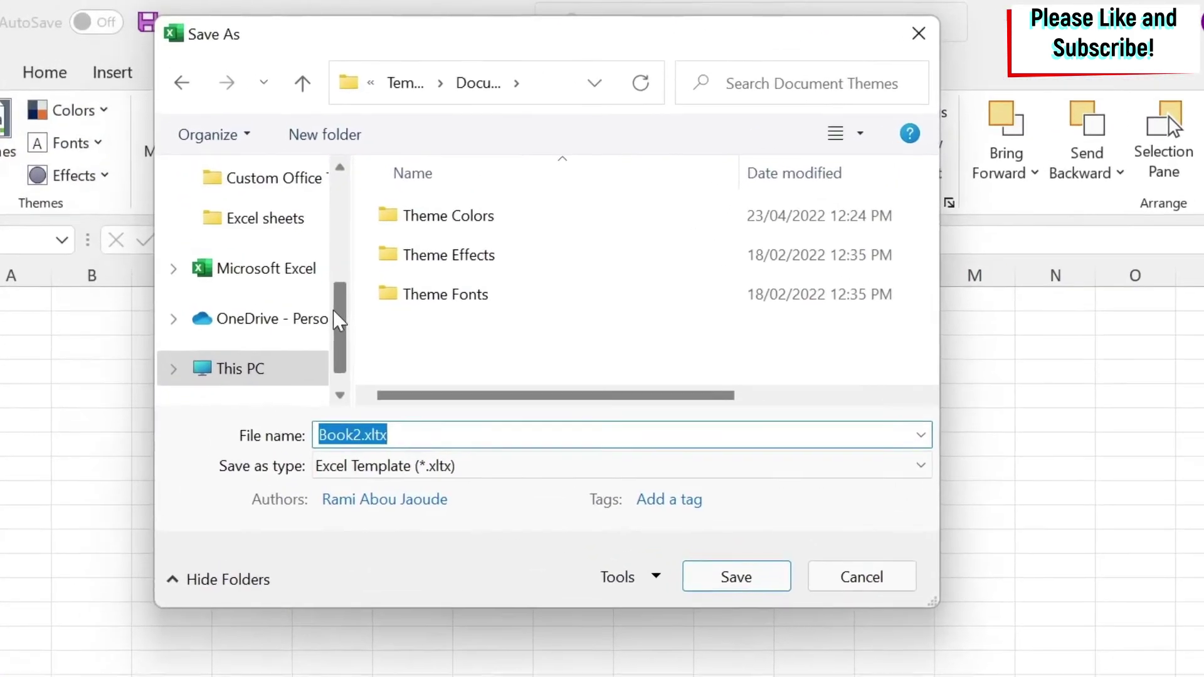
drag(333, 310, 340, 179)
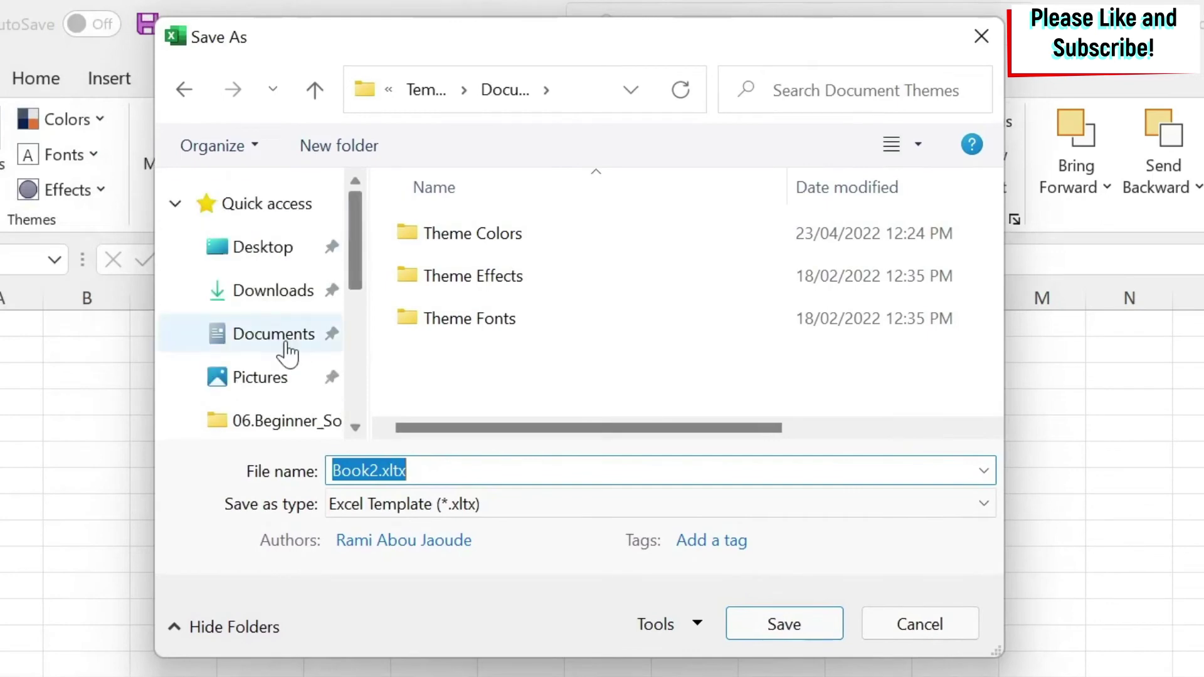
click(286, 344)
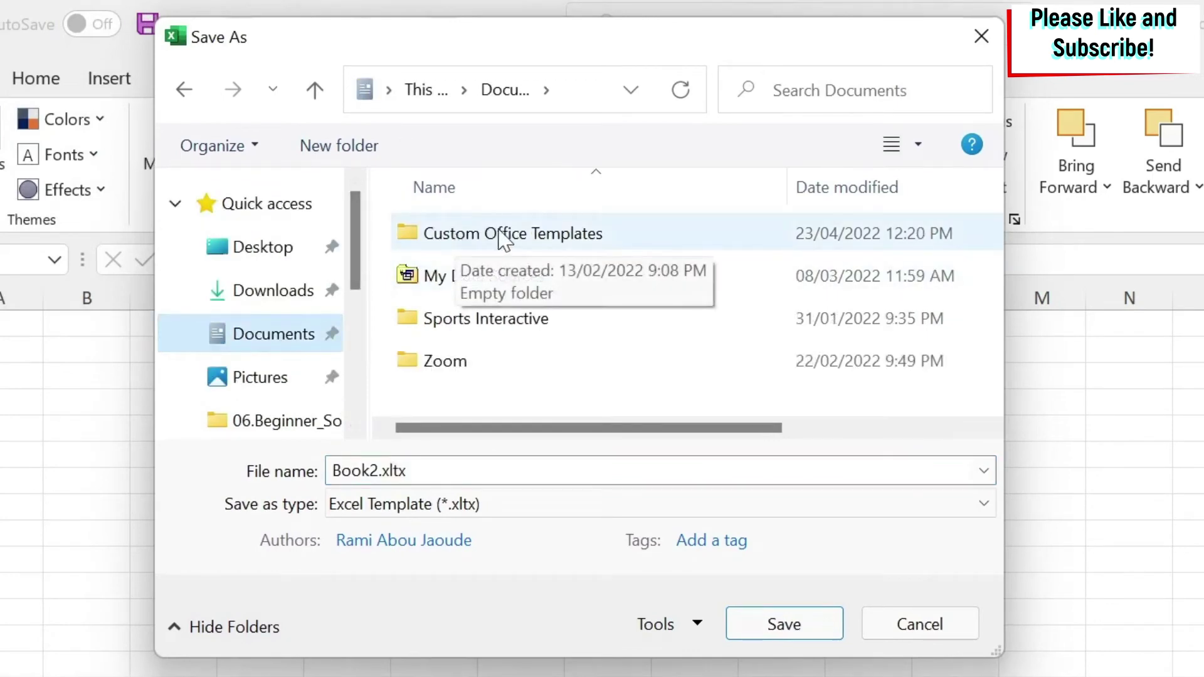
double_click(519, 239)
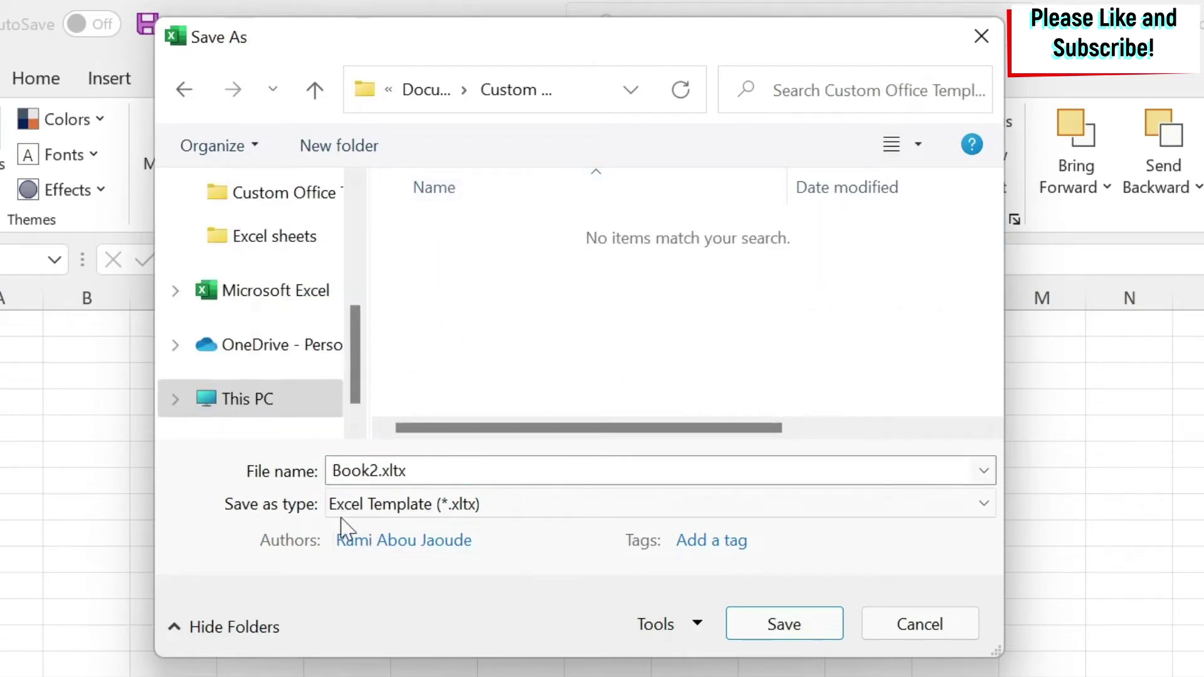
Rename the file from Book2 to Book.xltx and save it
click(368, 470)
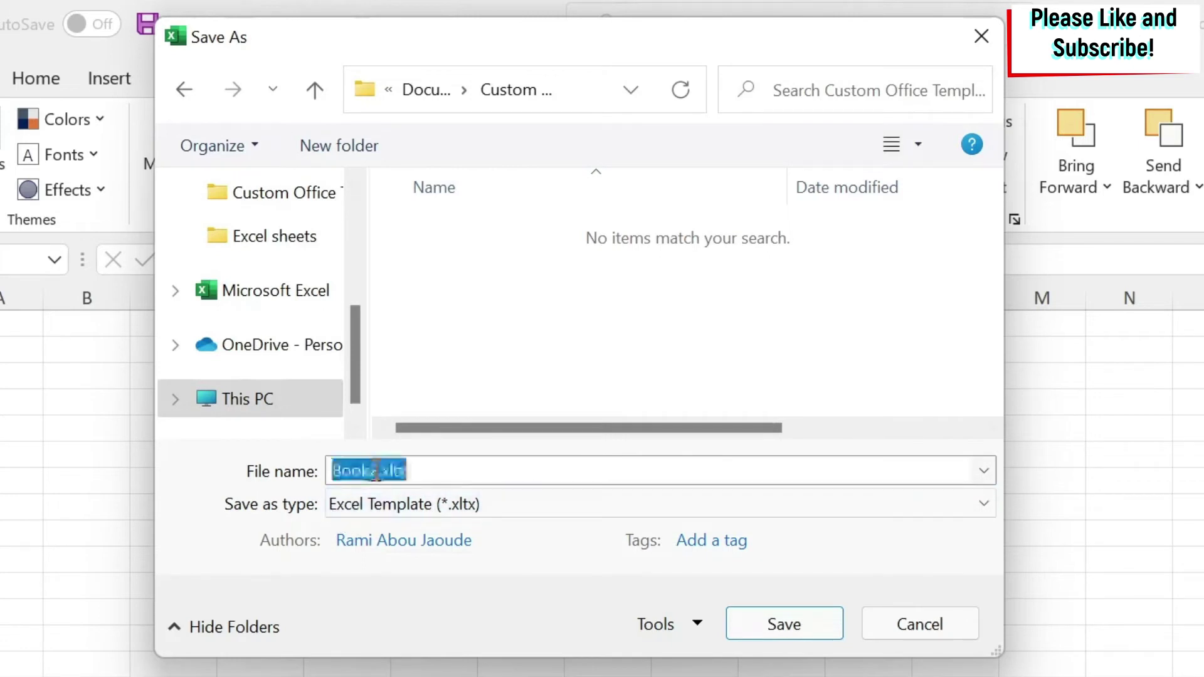
click(379, 470)
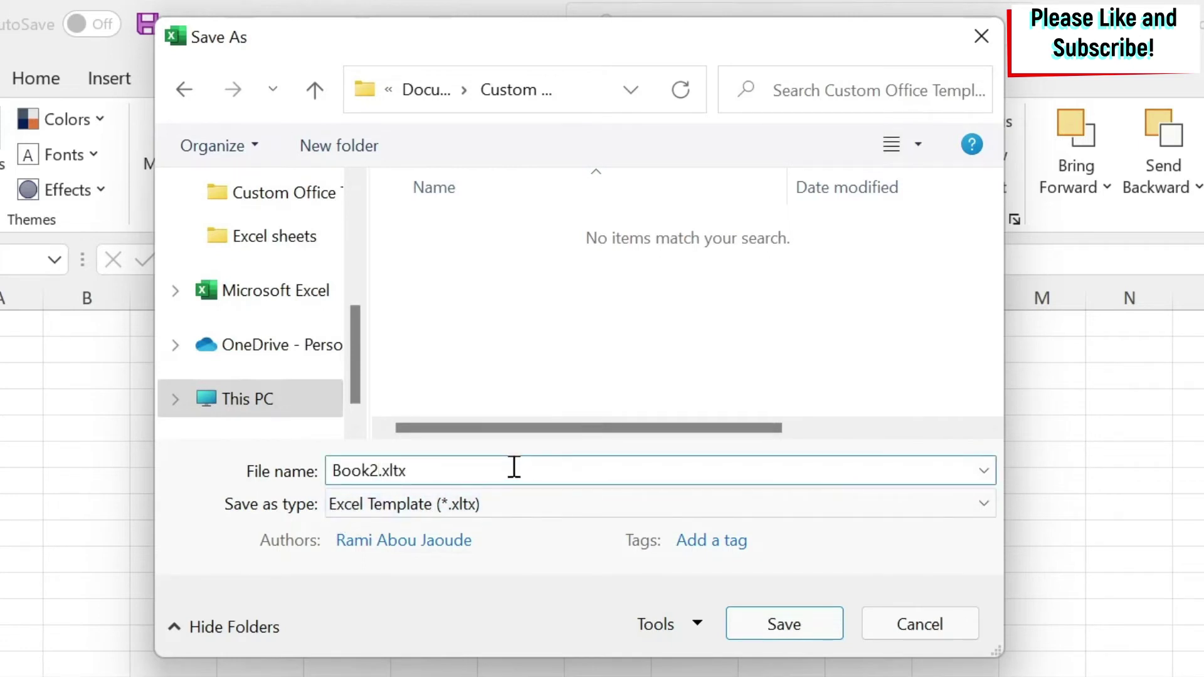
key(BackSpace)
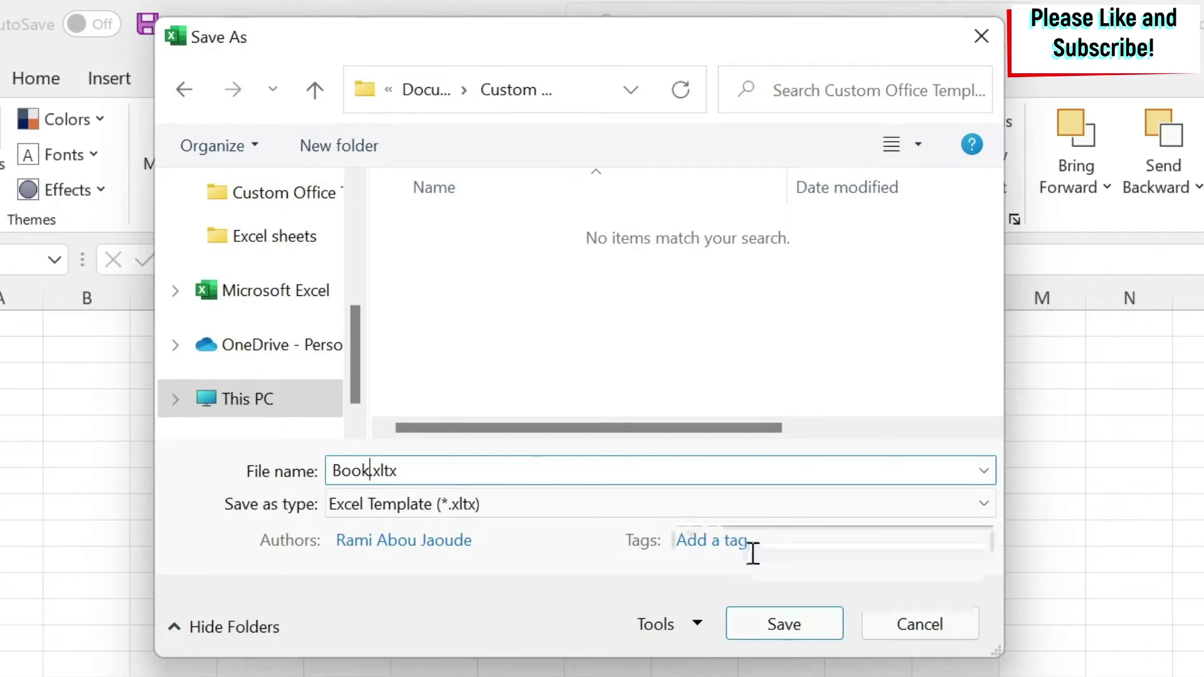
click(783, 639)
Close the template and the Book1 chart workbook, discarding Book1's changes
key(alt+F4)
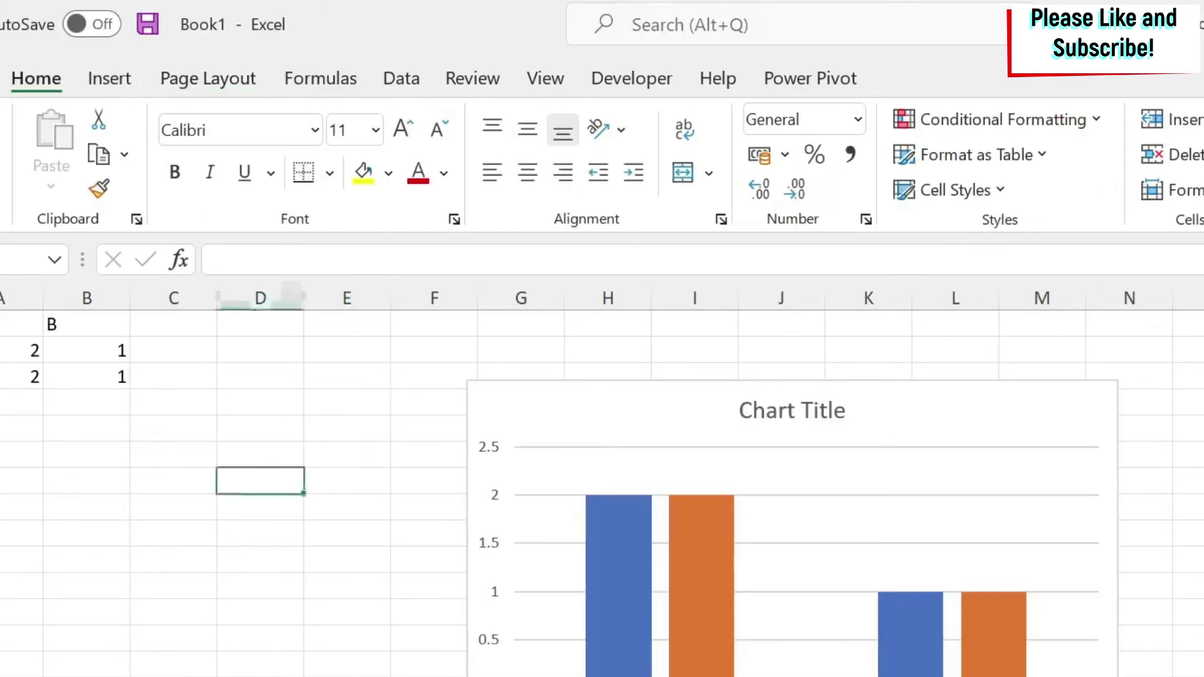
key(alt+F4)
click(844, 532)
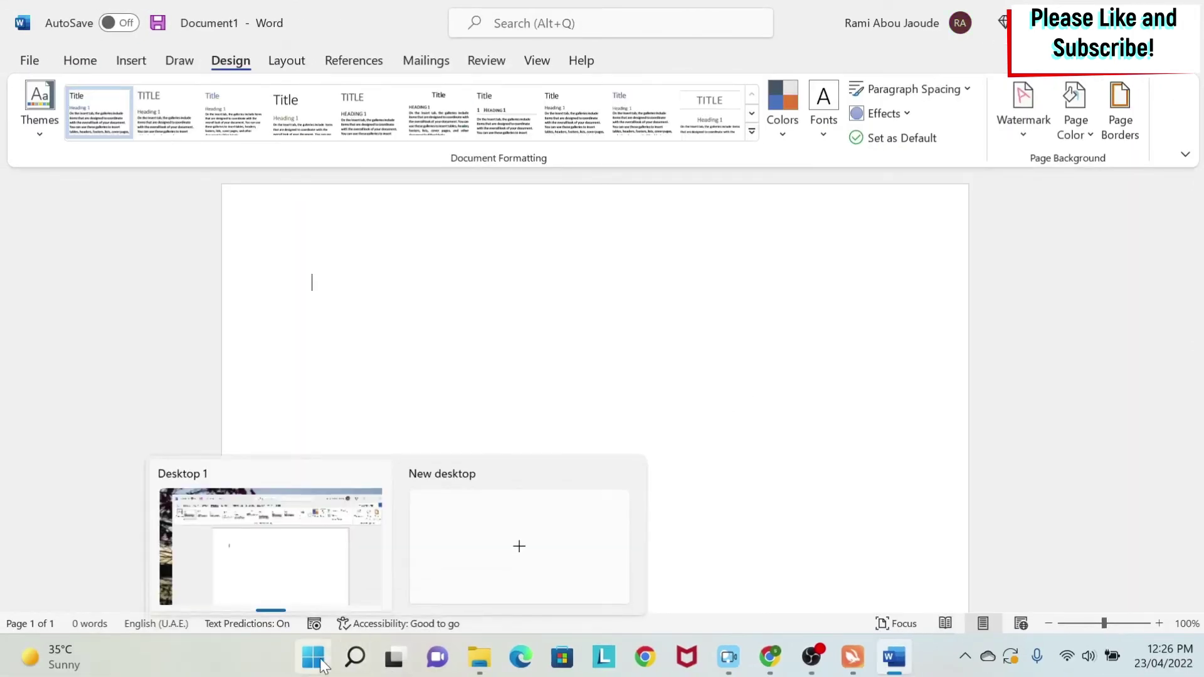
Relaunch Excel and create a new workbook from the personal Book template
click(313, 657)
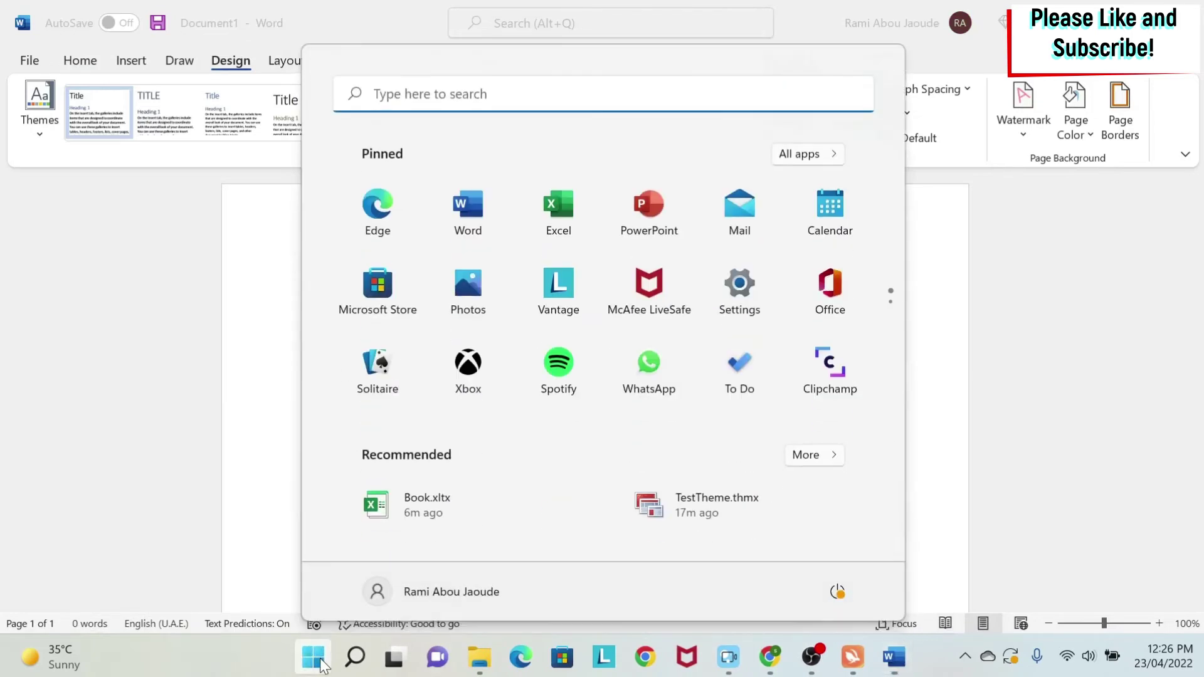
click(568, 210)
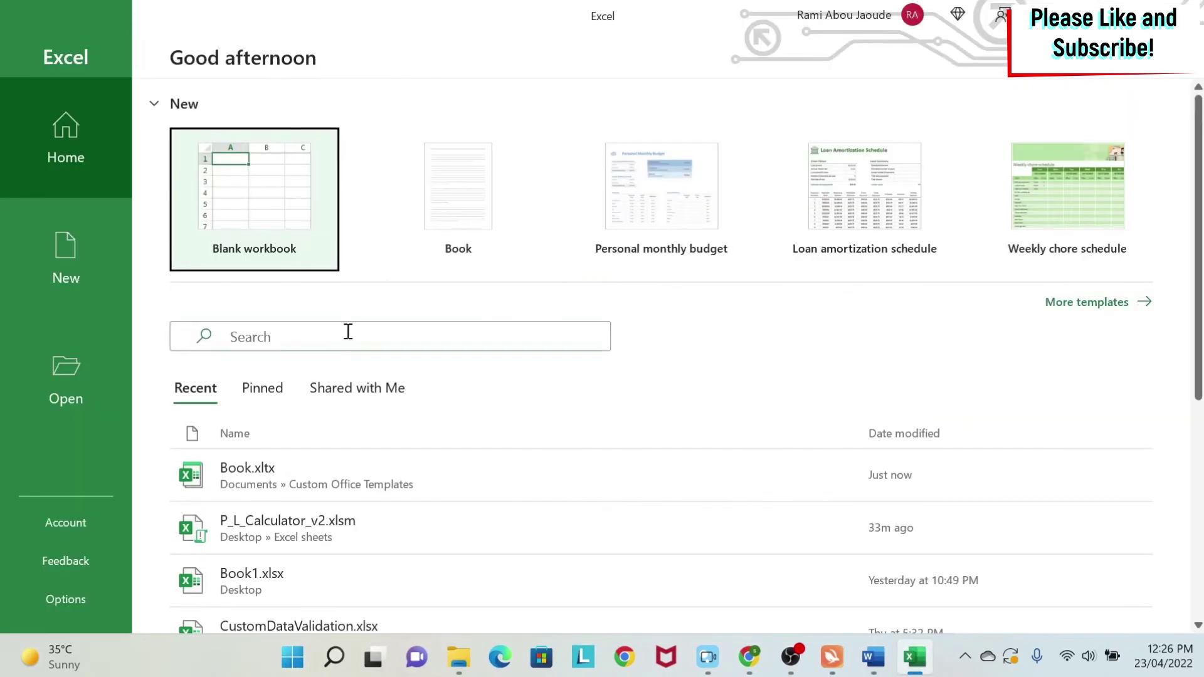
click(77, 257)
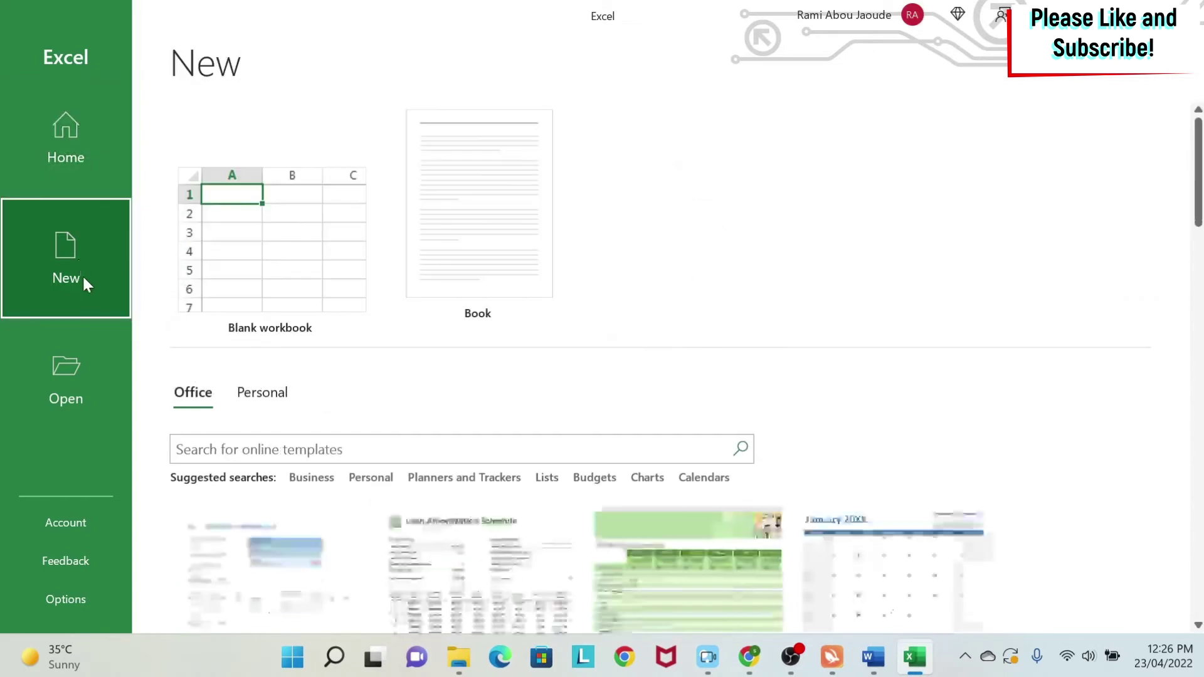
click(275, 395)
scroll(275, 397, down, 1)
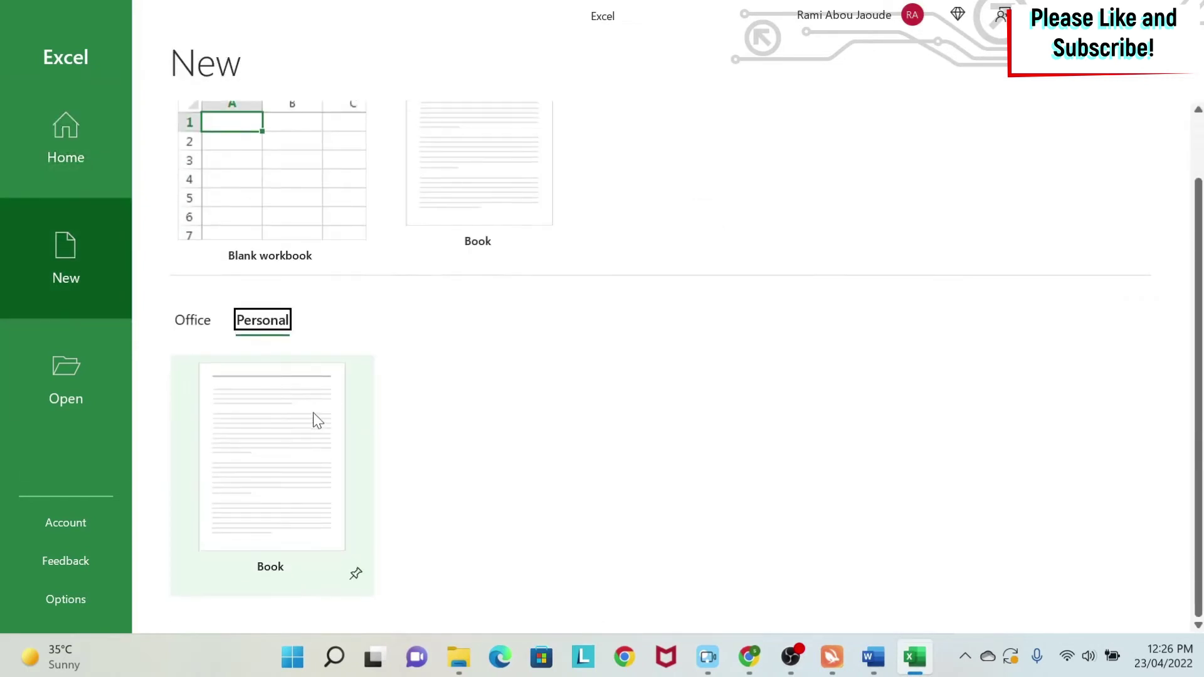
click(281, 423)
click(280, 426)
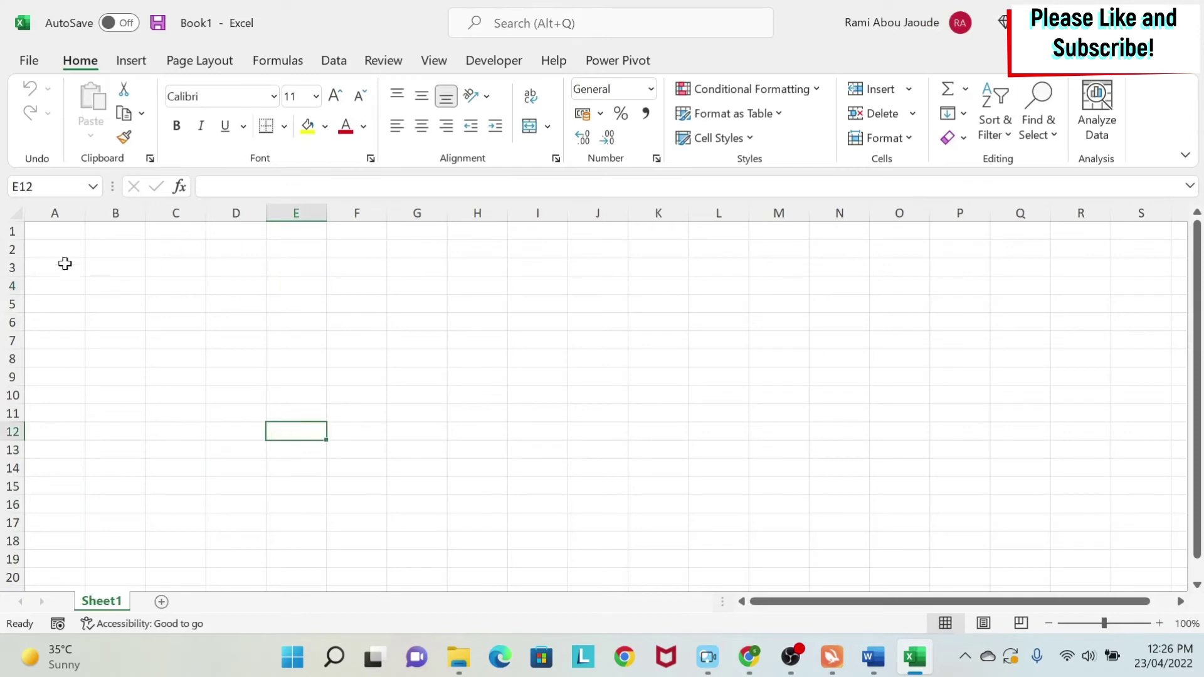
Enter headers A and B in row 1, with 1 and 2 in rows 2 and 3
click(63, 233)
text(A)
key(Tab)
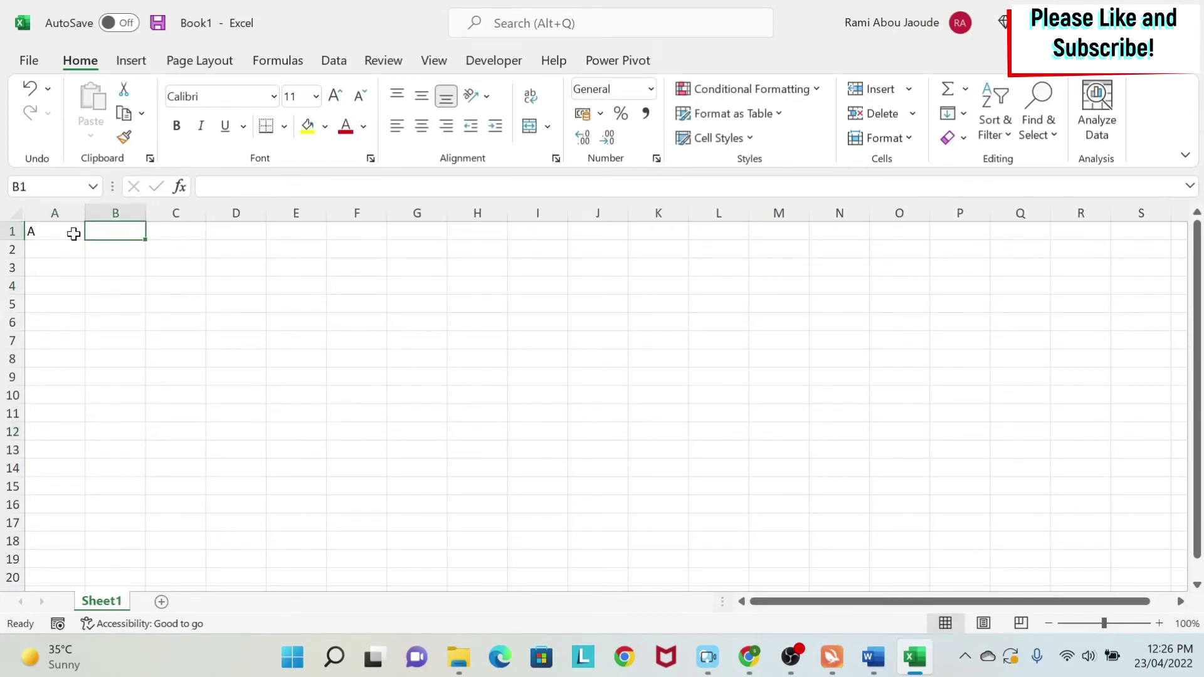
text(B)
key(Tab)
key(Return)
text(1)
key(Tab)
text(2)
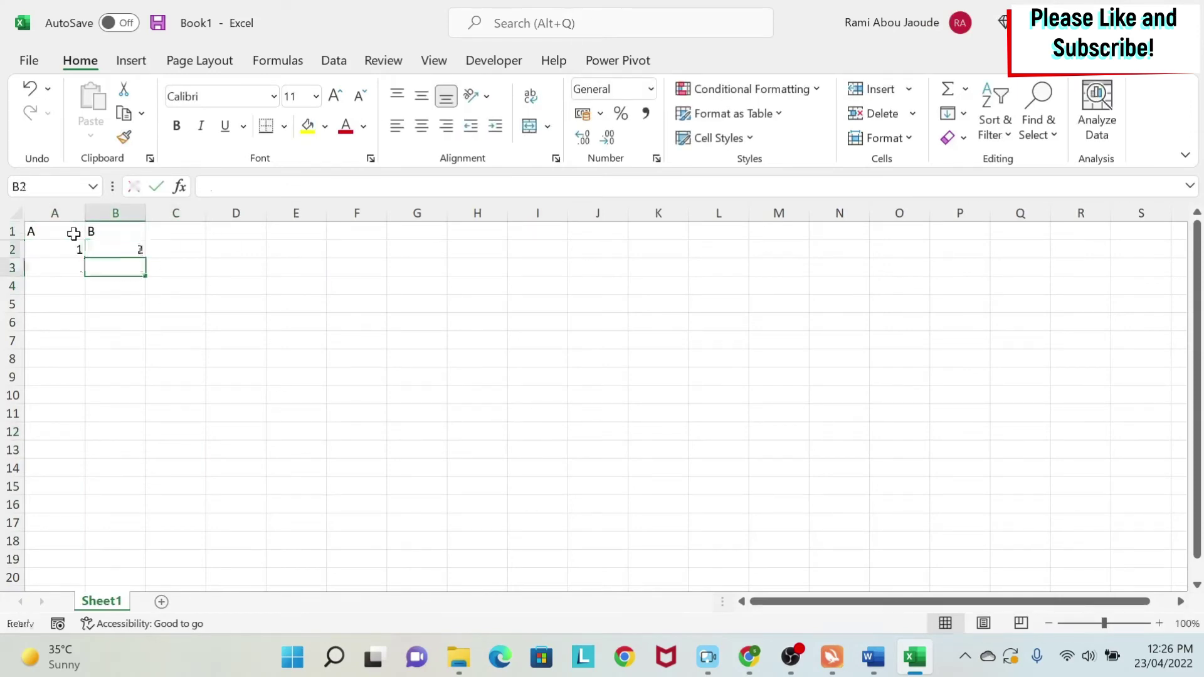
key(Return)
text(1)
key(Tab)
text(2)
key(Tab)
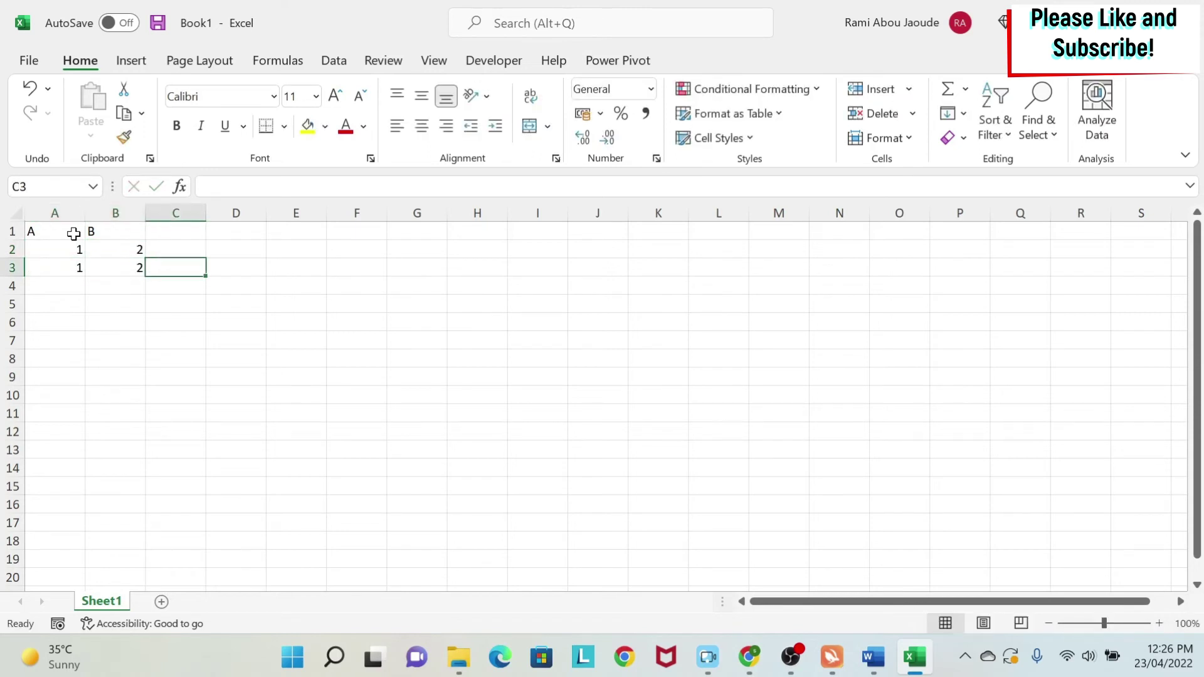
Chart A1:B3 as a clustered column chart in the custom navy and orange colours
drag(71, 233, 128, 266)
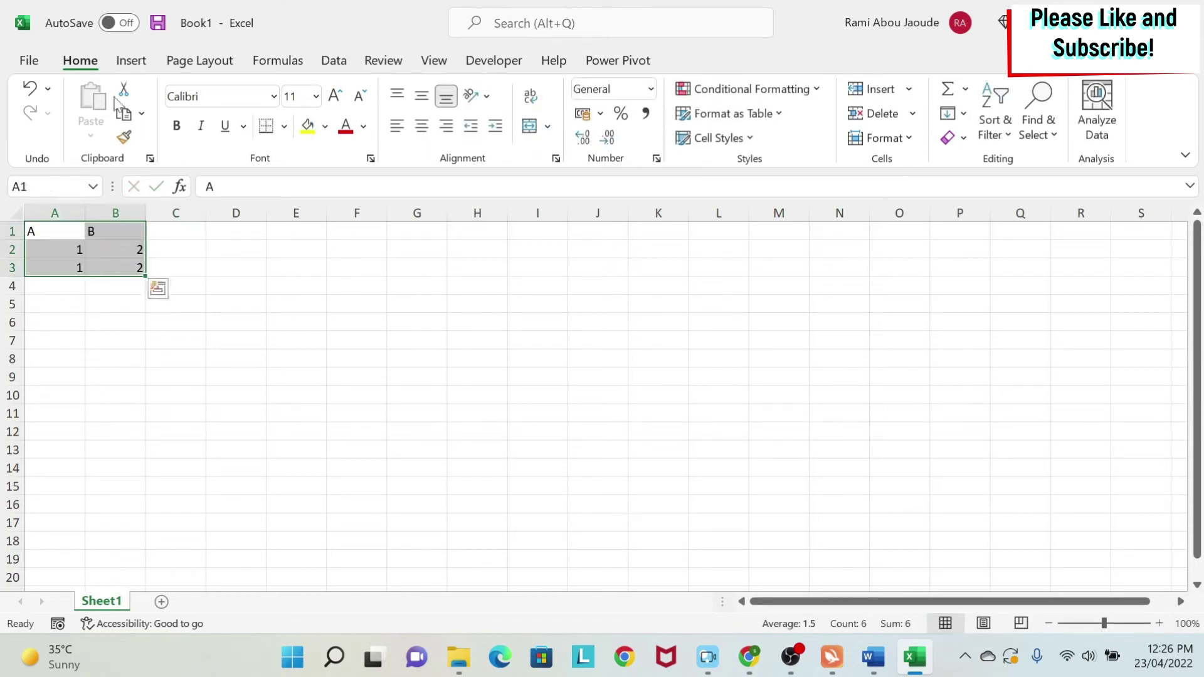
click(131, 60)
click(432, 88)
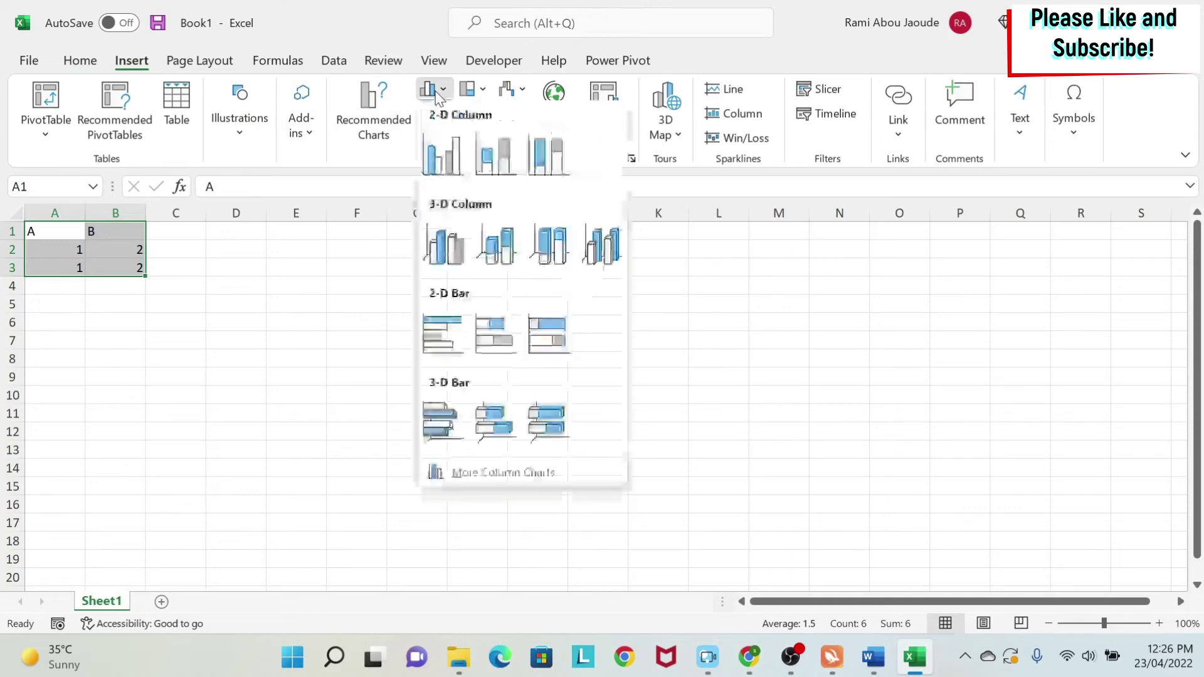
click(442, 154)
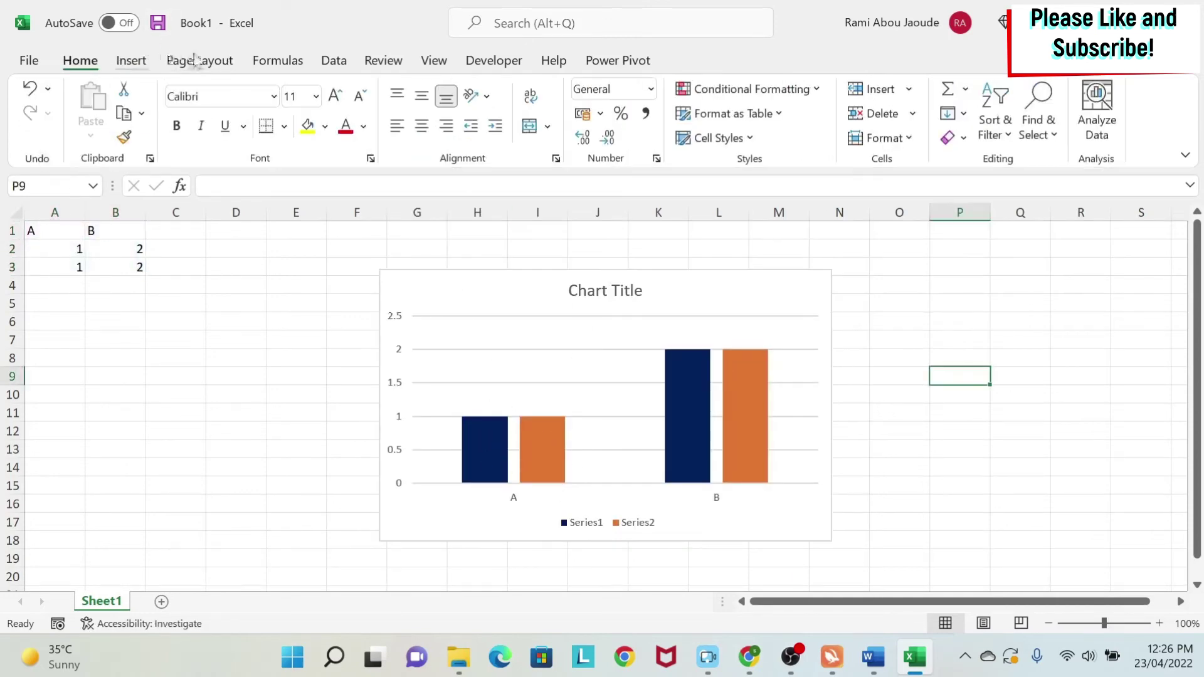
click(213, 63)
click(39, 119)
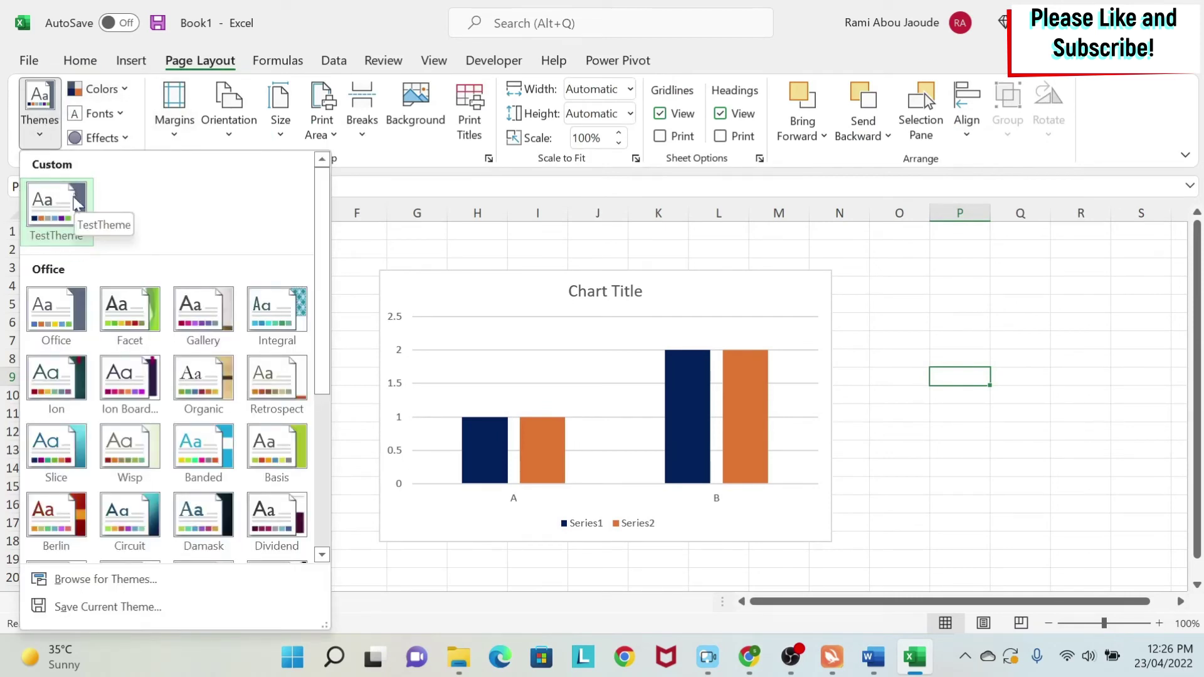
click(959, 309)
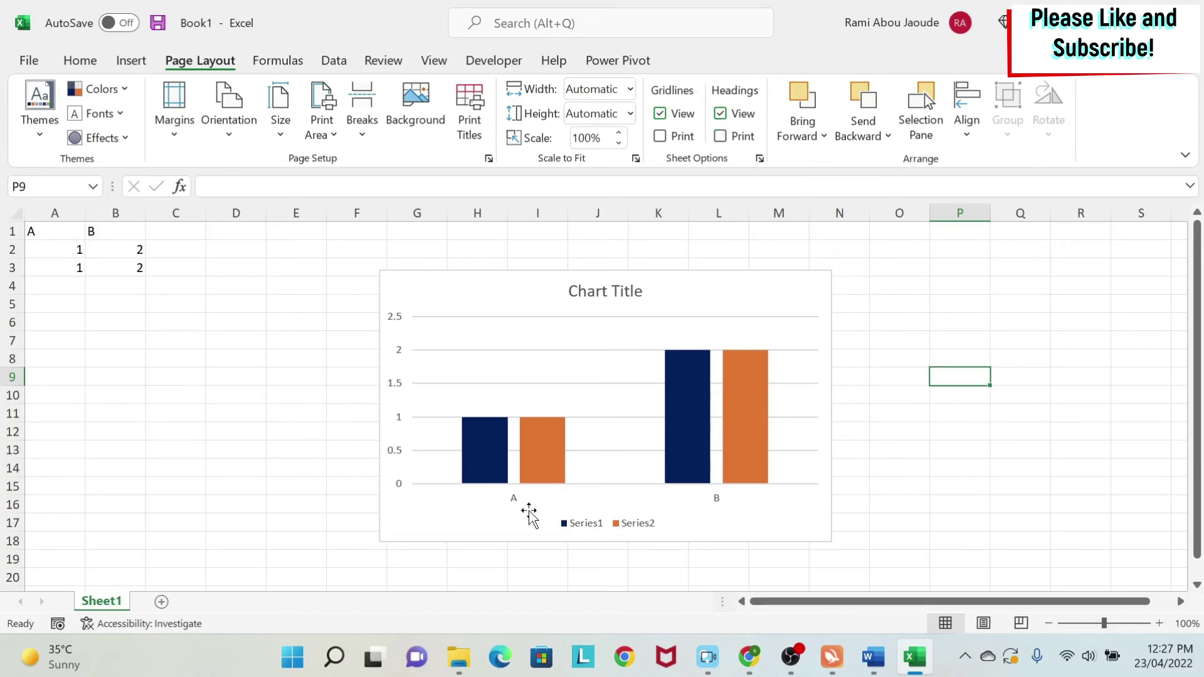
Search This PC in File Explorer for 'XLStart' and open the resulting XLSTART folder
mouse_move(457, 665)
click(538, 567)
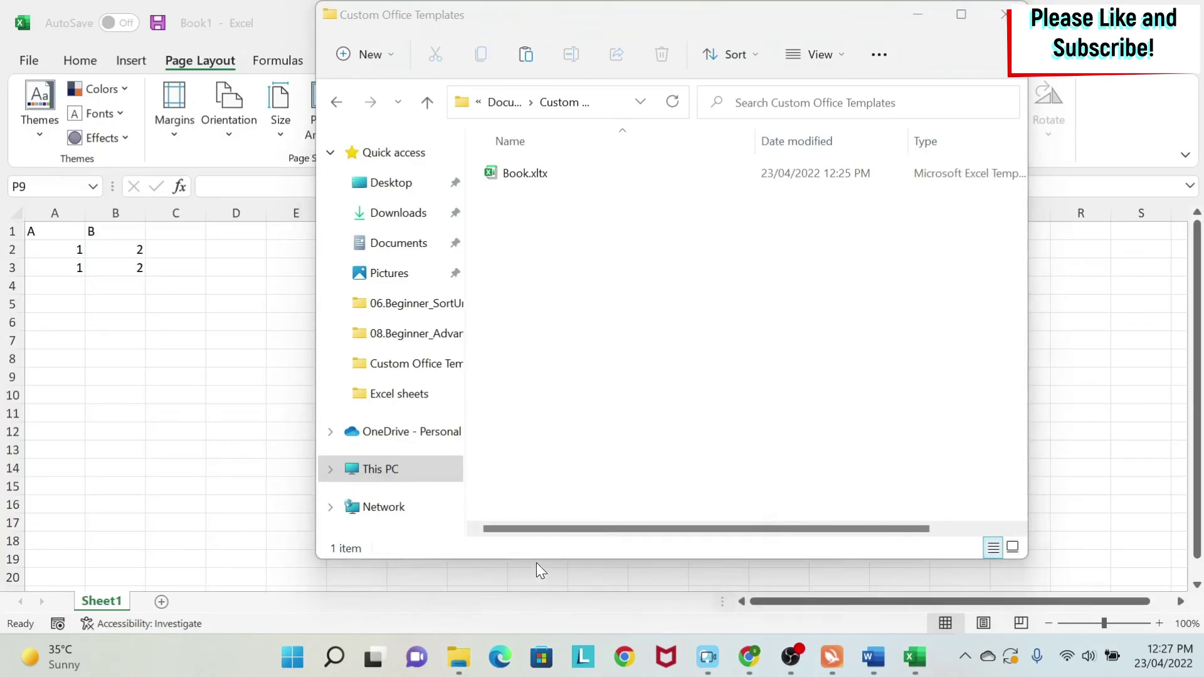
click(806, 102)
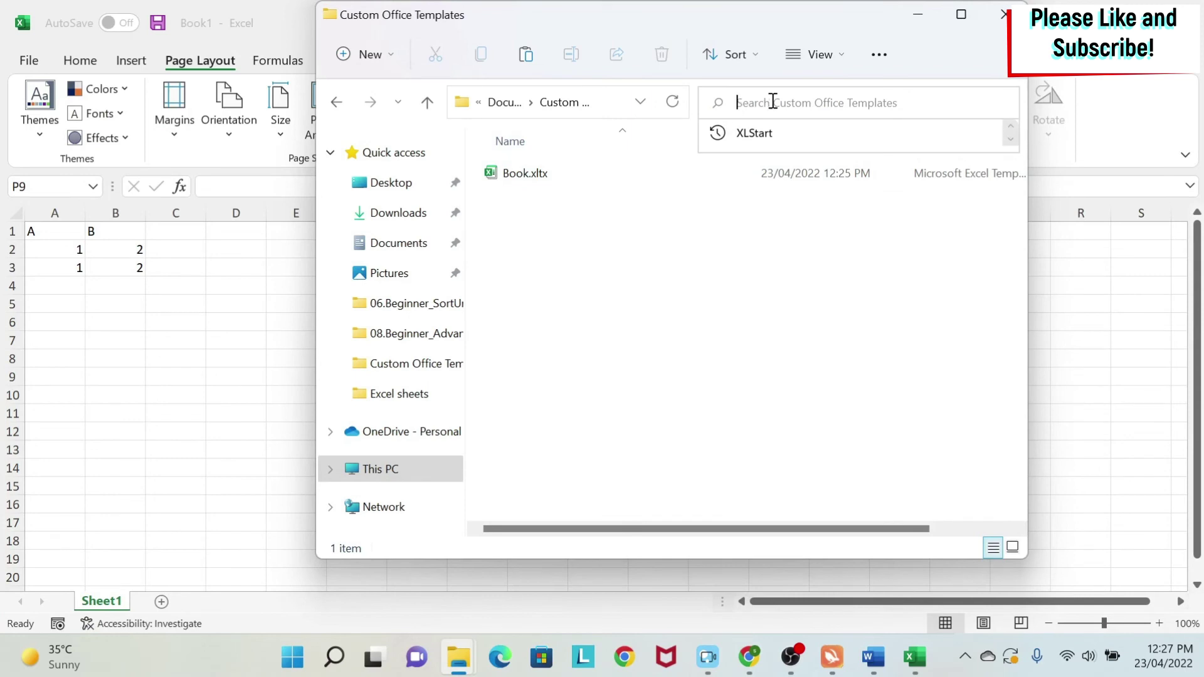
click(345, 494)
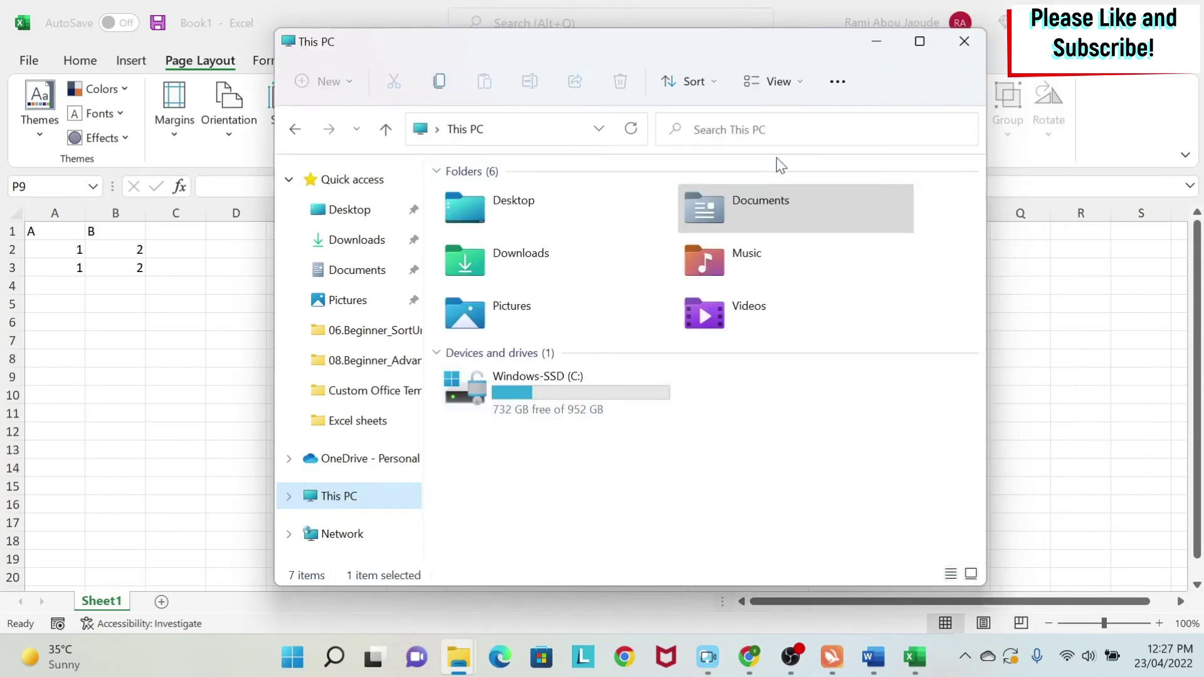
click(739, 133)
text(XL)
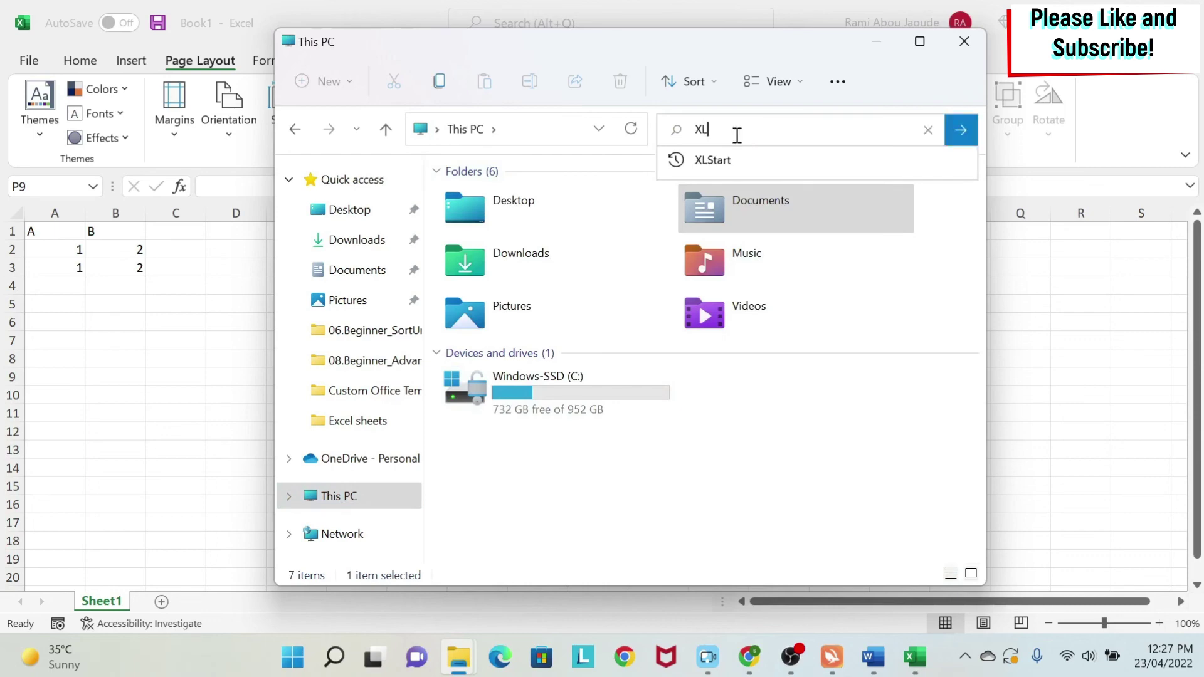
text(Start)
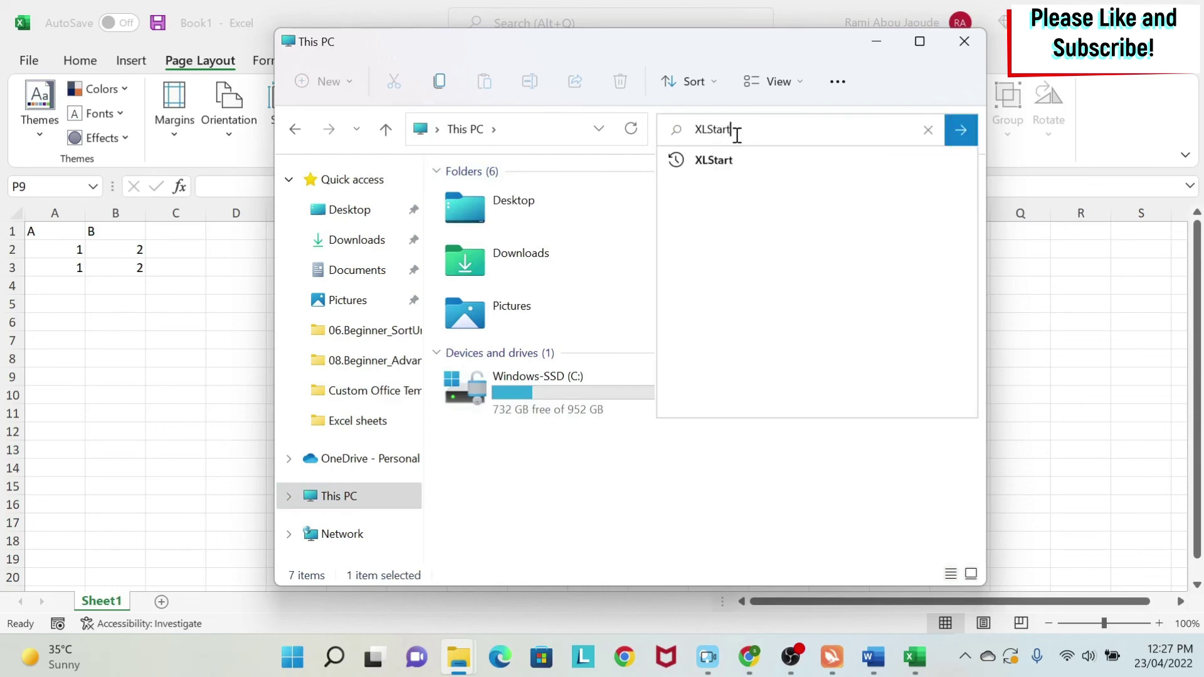
key(Return)
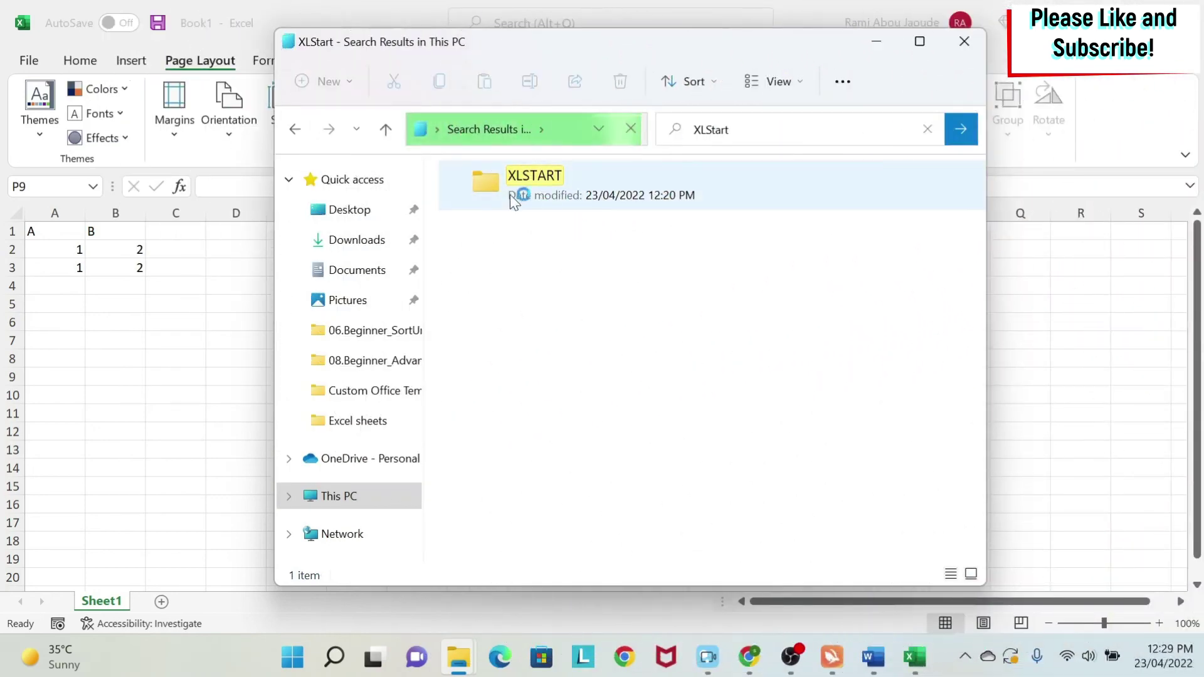
double_click(592, 201)
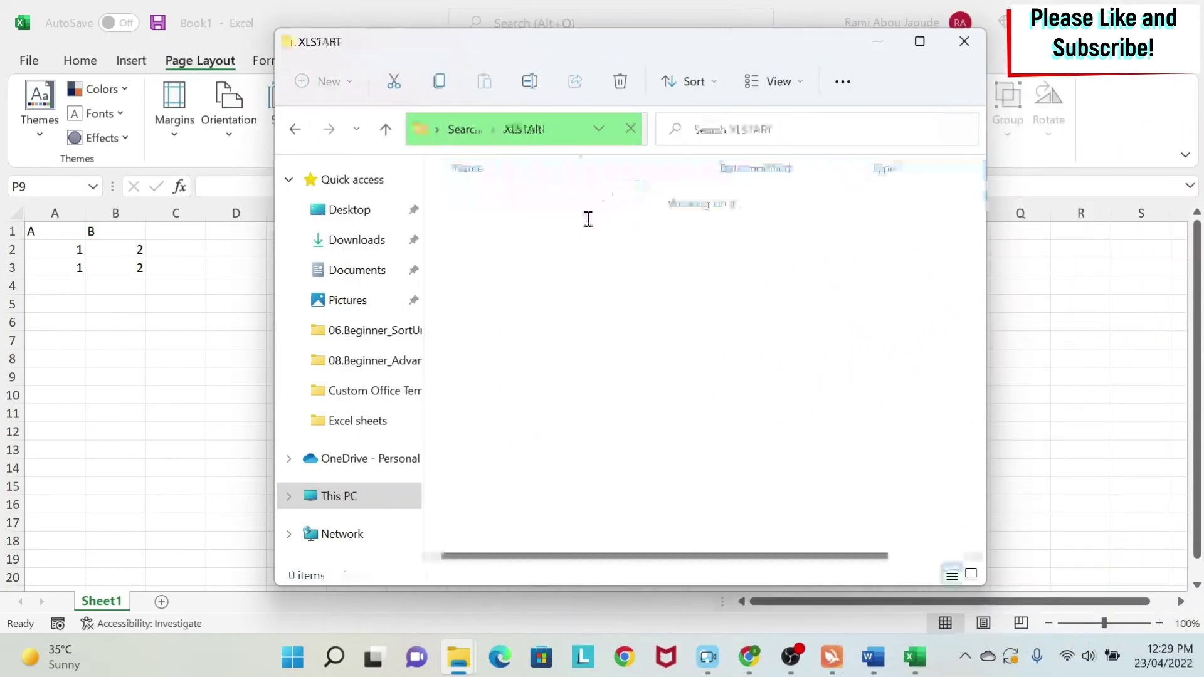